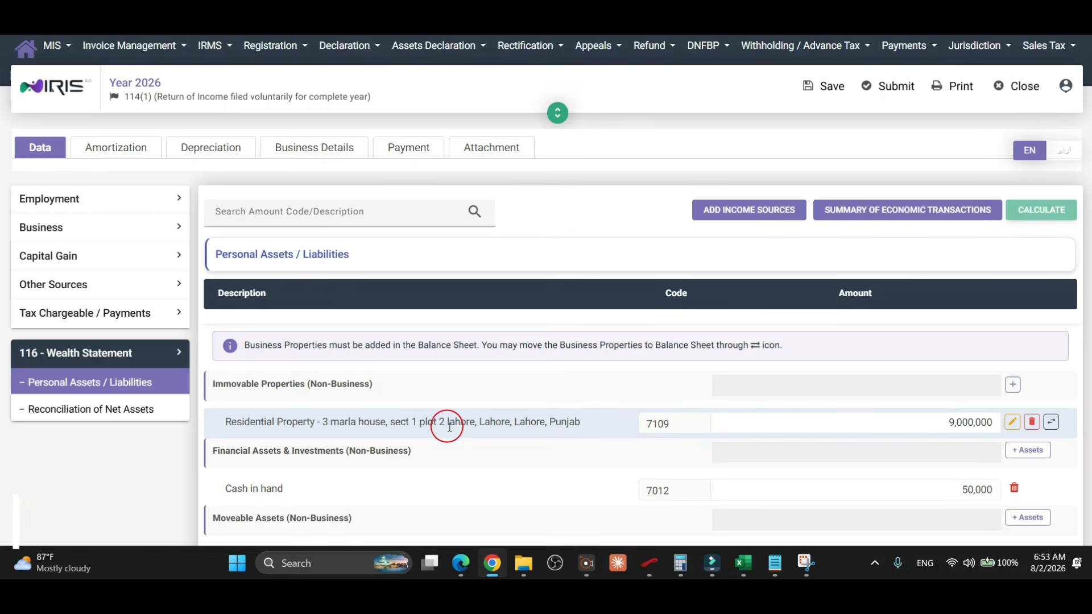
Re-check the Residential Property's type, sub-type, acquisition date and Lahore district, then save it unchanged.
click(1013, 423)
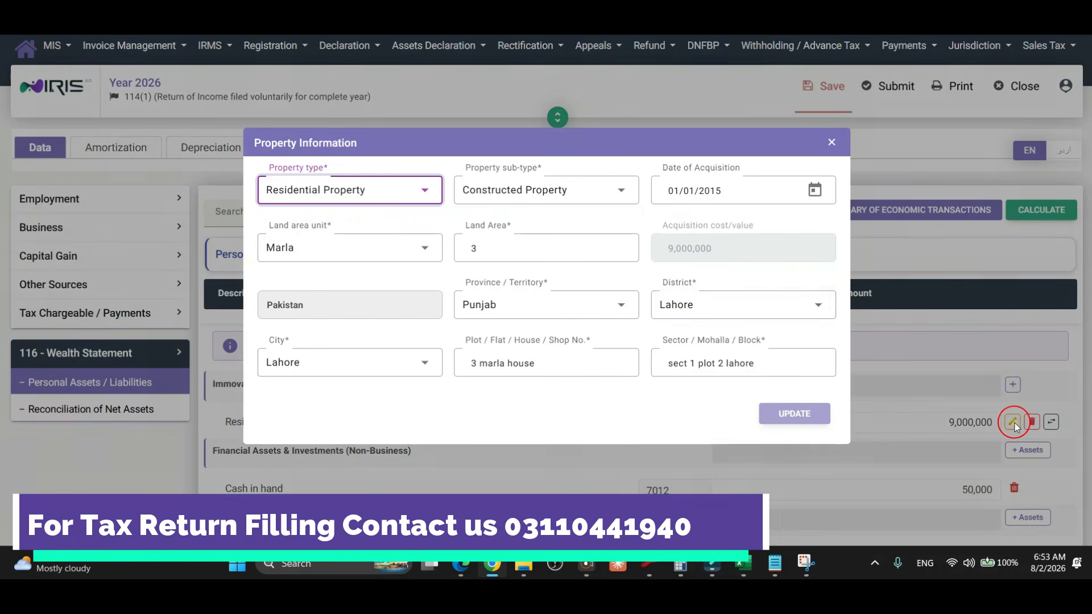
click(422, 195)
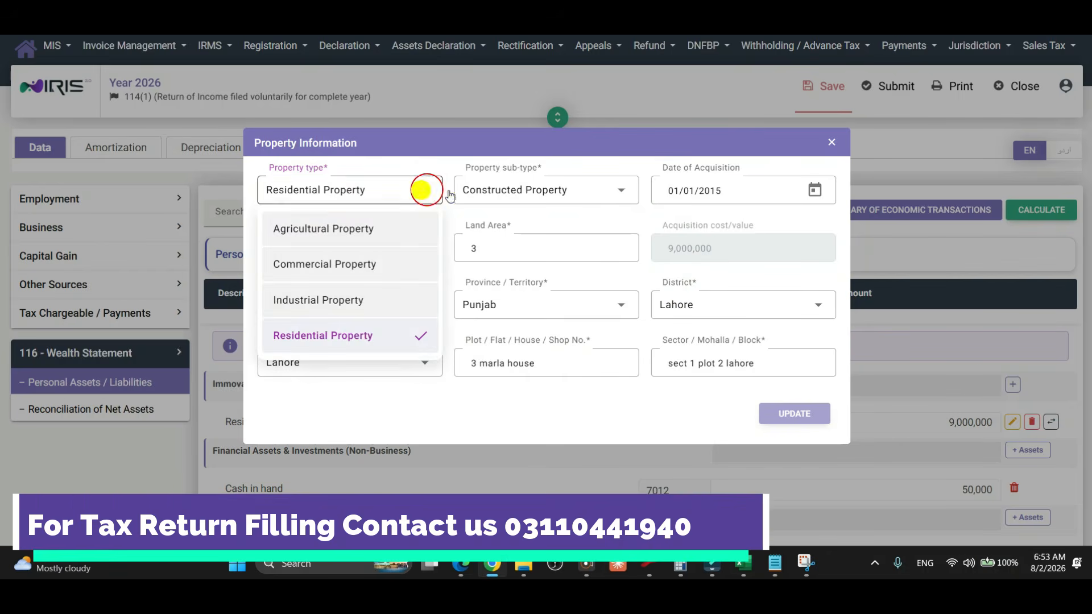
click(580, 183)
click(580, 183)
click(609, 188)
click(724, 189)
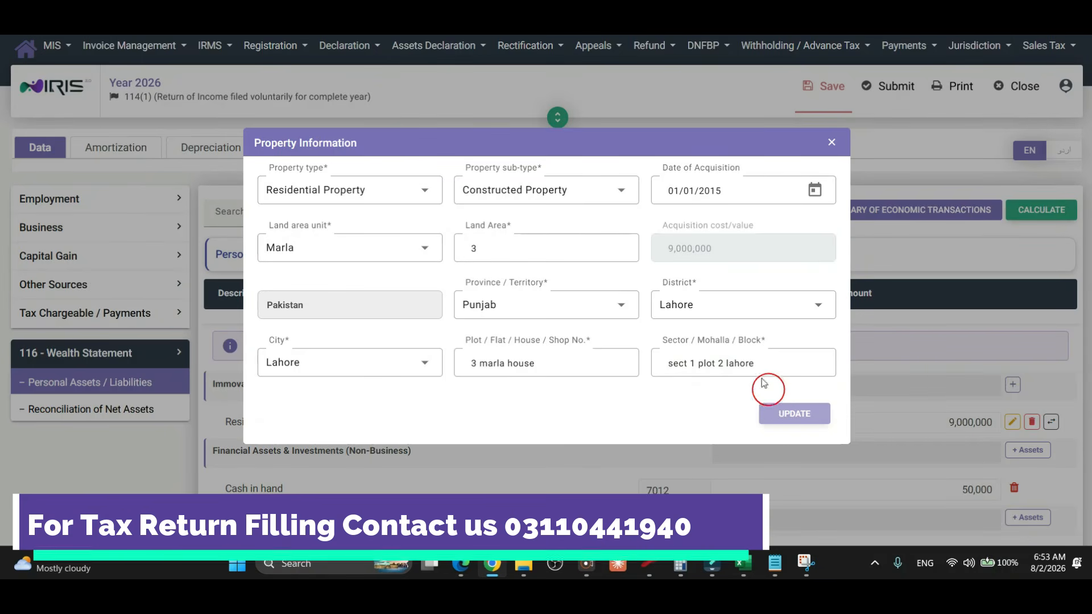
click(722, 307)
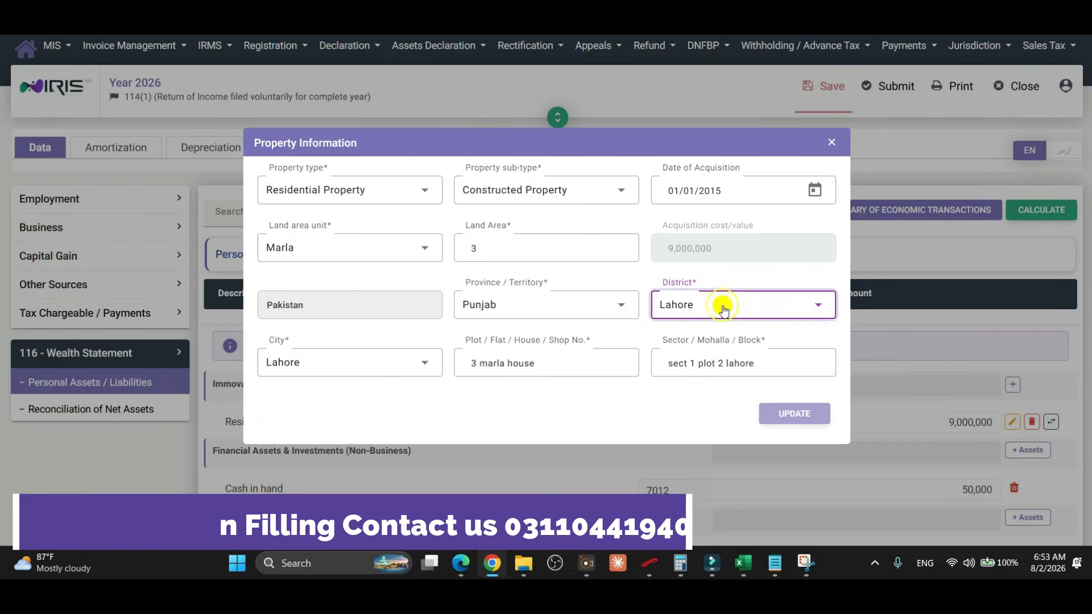
click(563, 364)
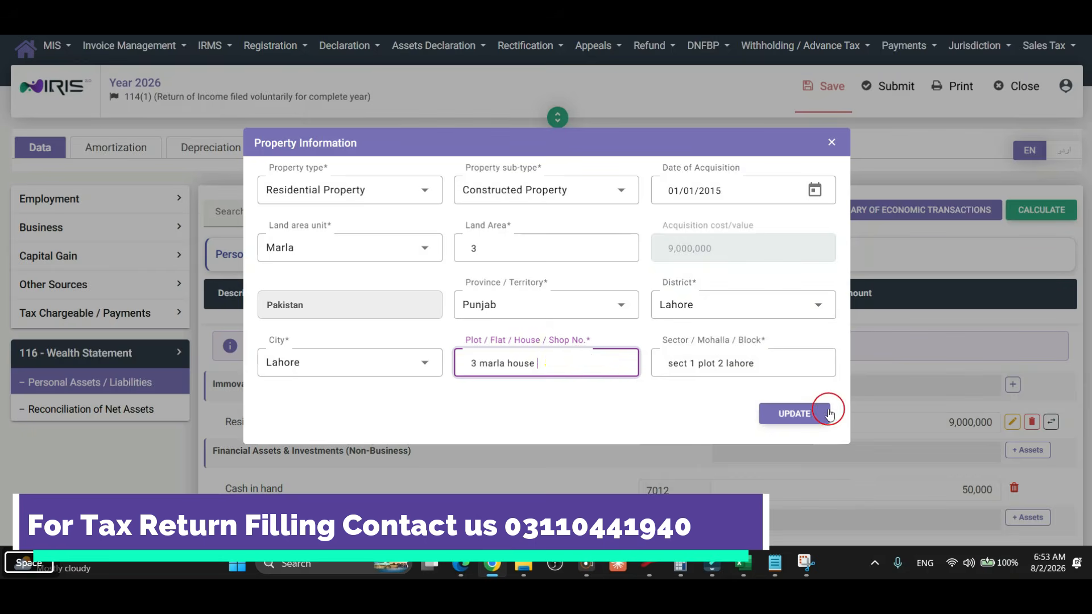
click(814, 414)
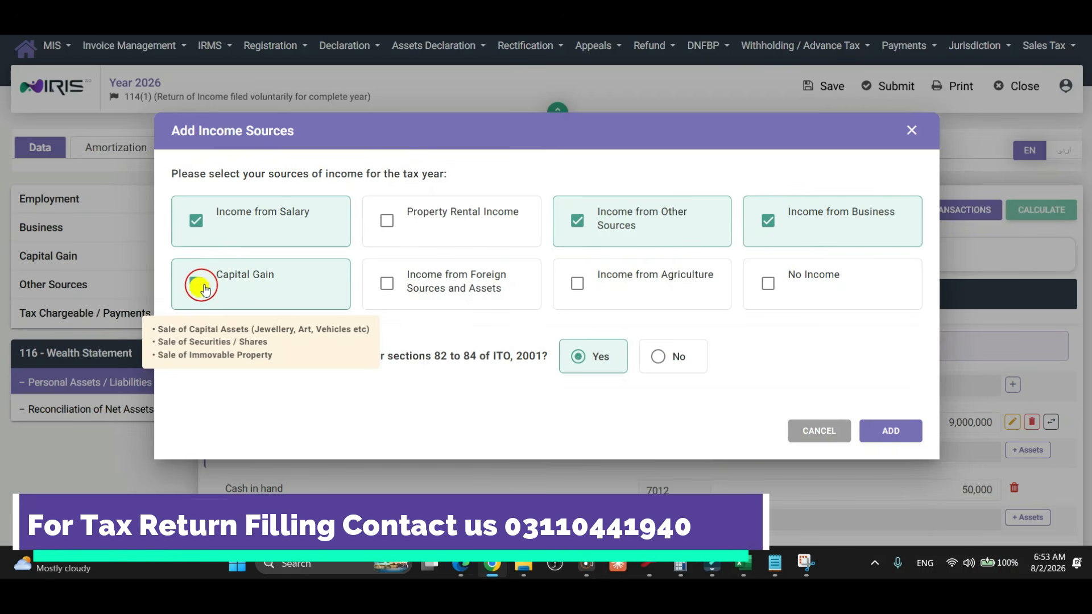
Add Capital Gain as an income source next to Salary, Business and Other Sources.
click(225, 279)
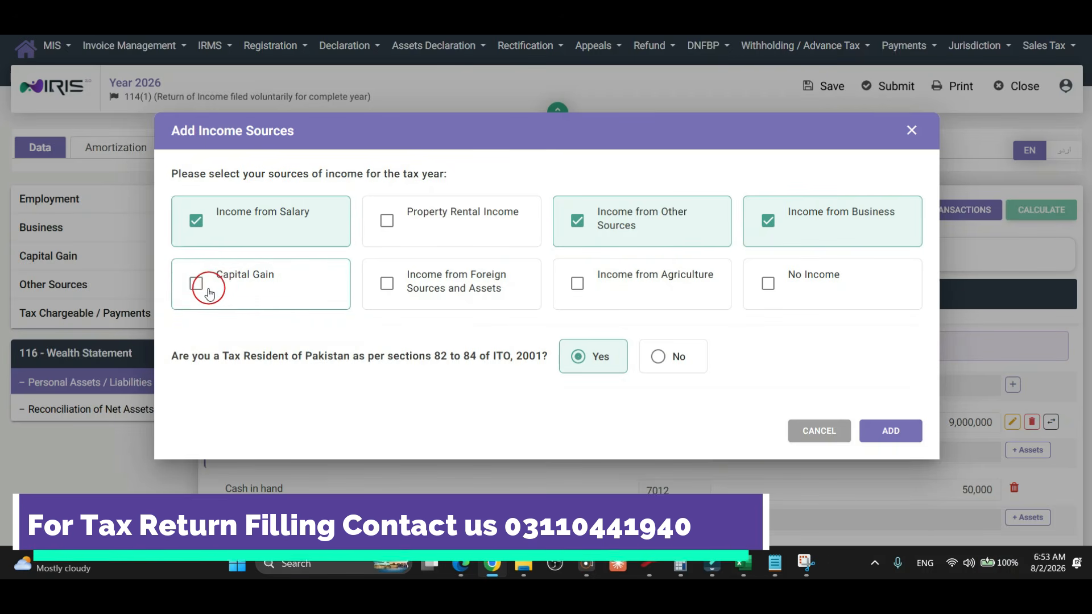
click(210, 293)
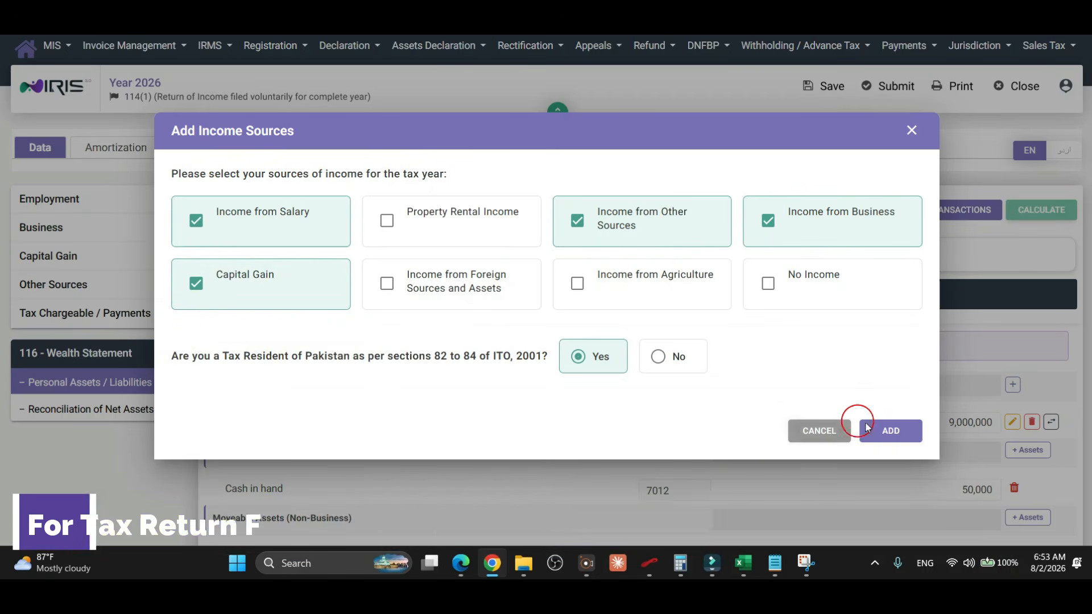
click(891, 433)
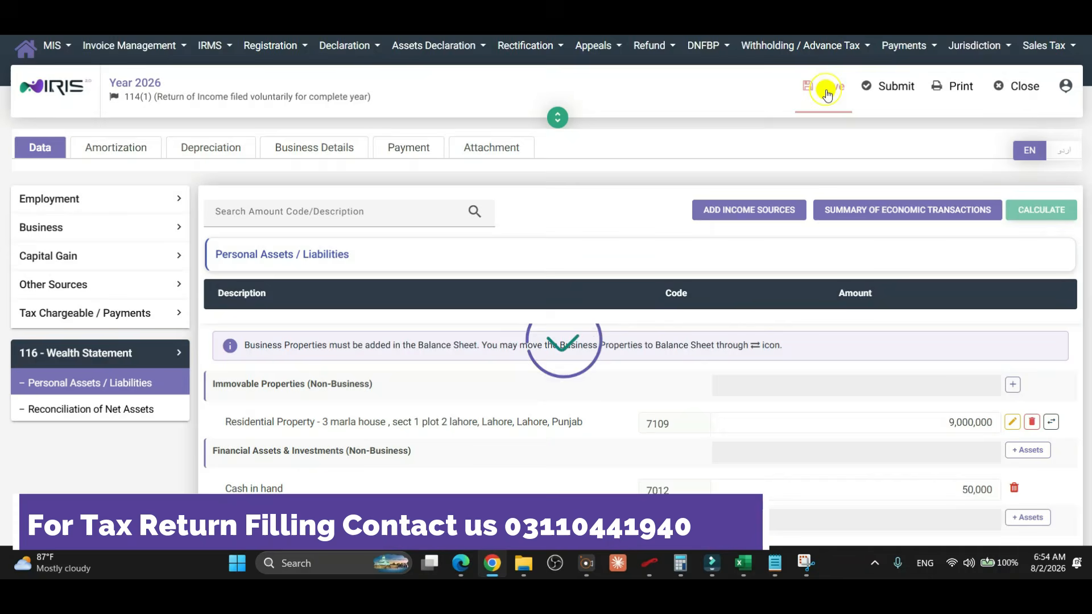
Save the return so the wealth statement reloads with the property at 9,000,000 and cash at 50,000.
click(827, 91)
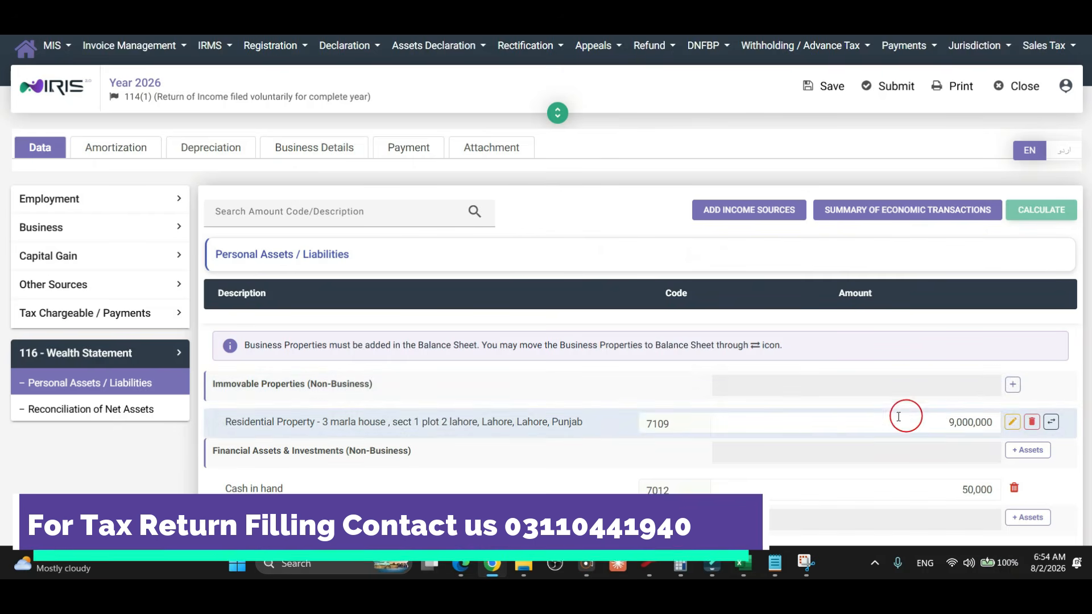
Mark the residential property as sold/exchanged with a sale date of 15 March 2026.
click(1032, 421)
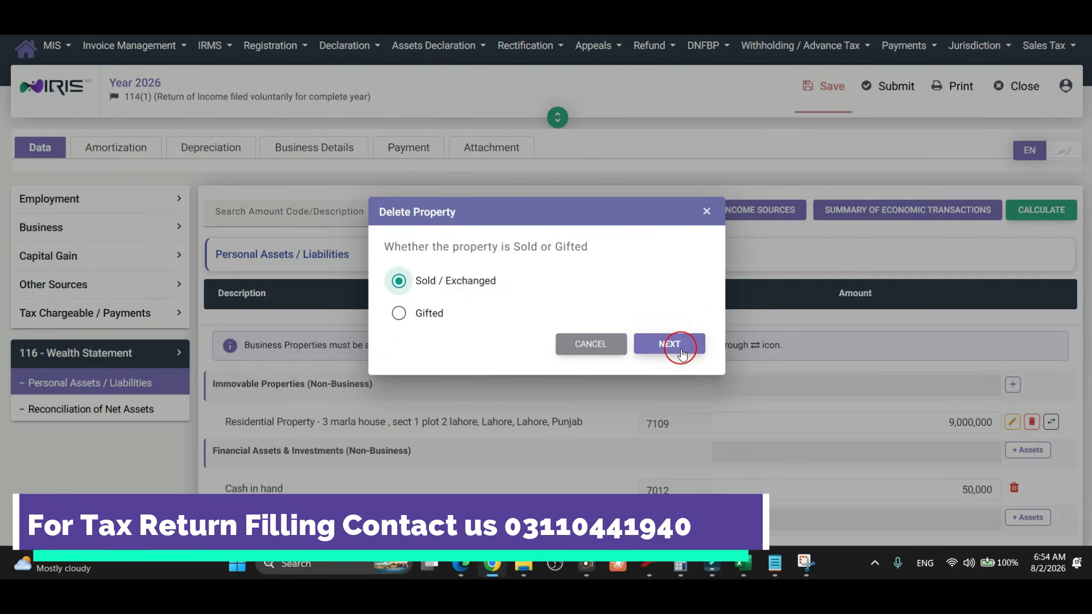
click(681, 346)
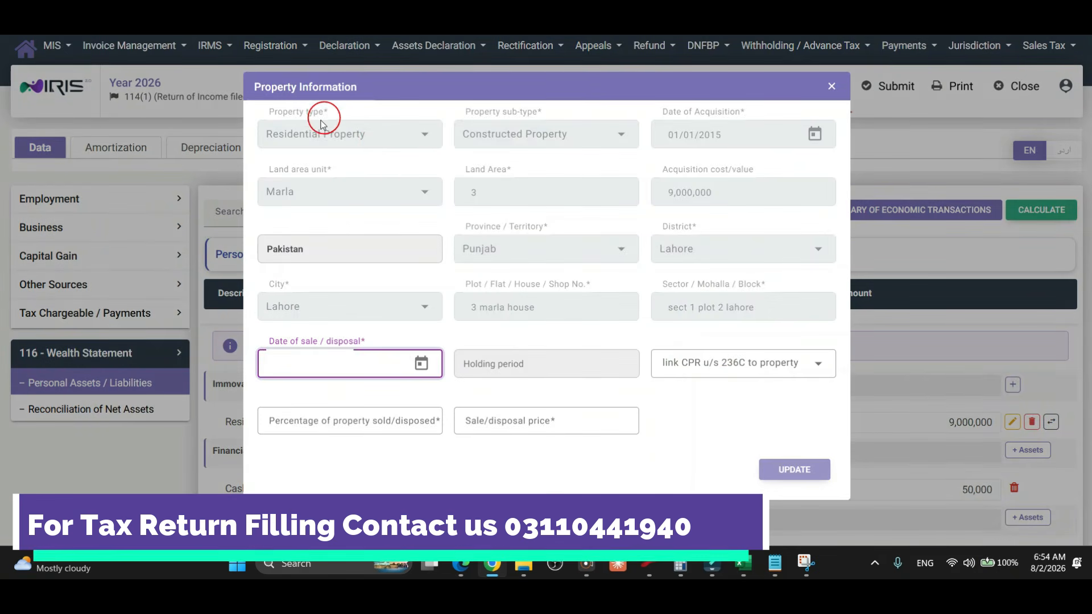
click(424, 363)
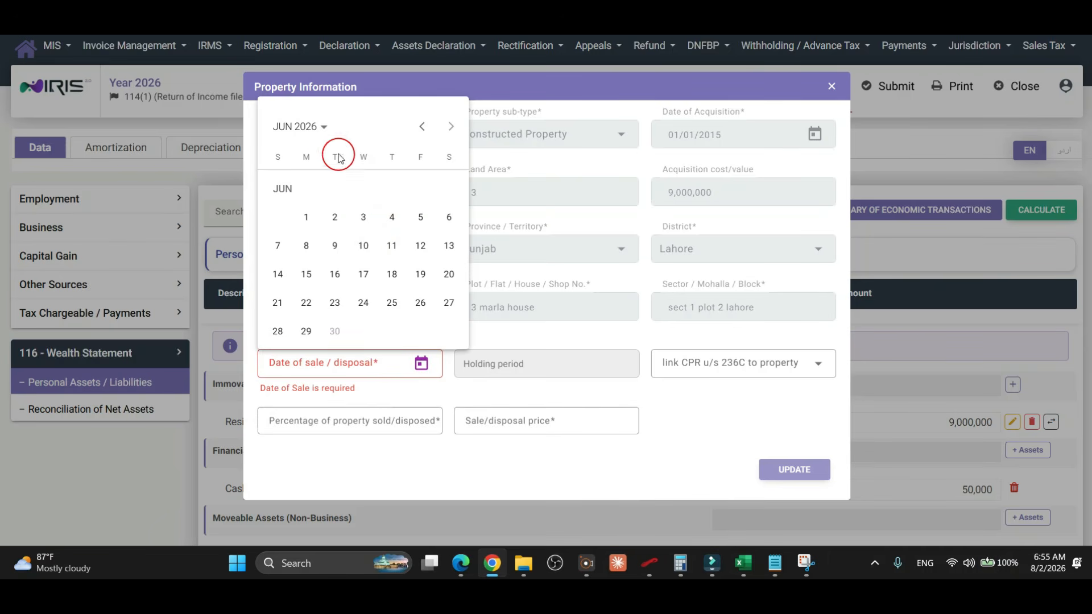
click(323, 138)
click(438, 312)
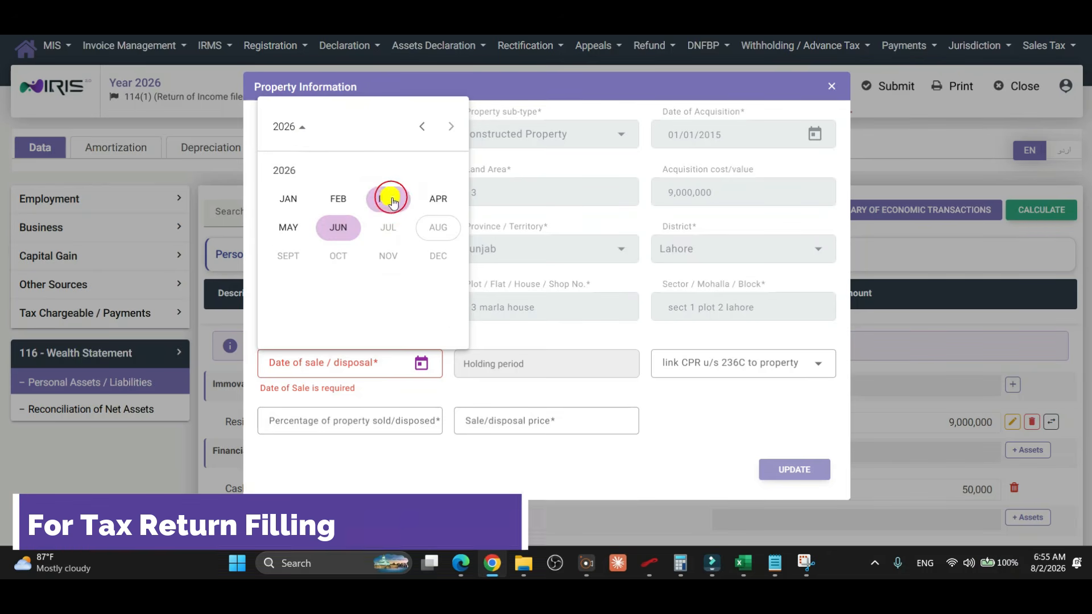
click(390, 196)
click(280, 275)
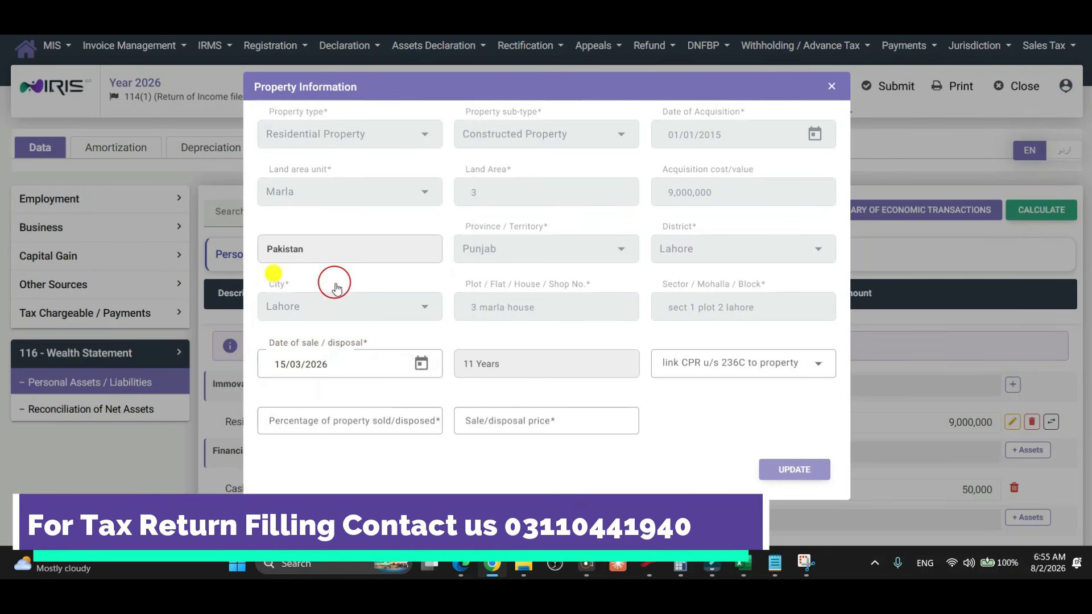
Enter 100% of the property sold at a sale price of 8,500,000 and save.
click(398, 419)
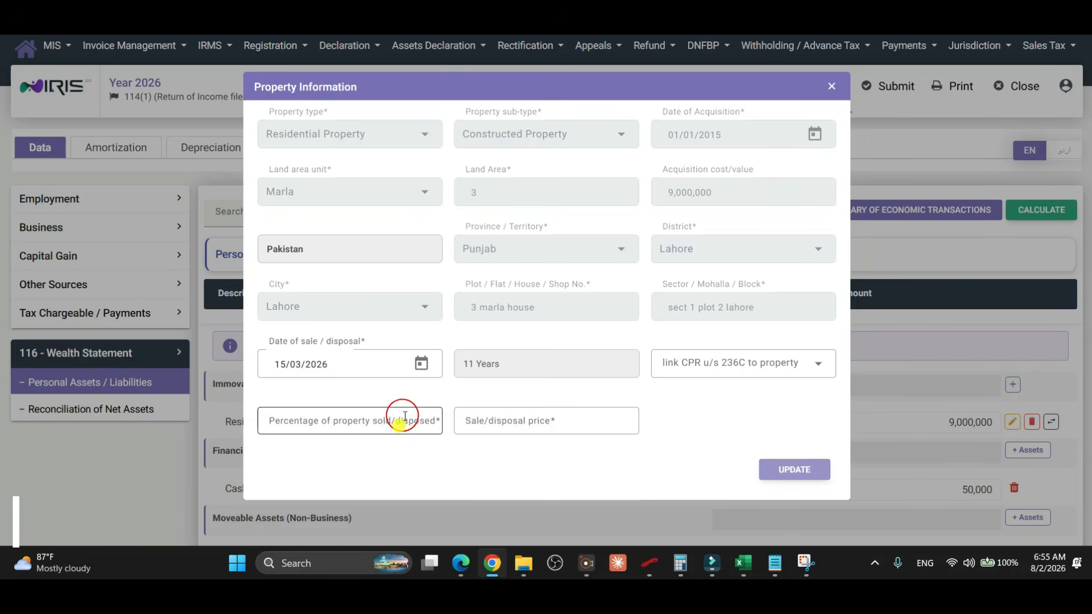
text(100)
click(467, 417)
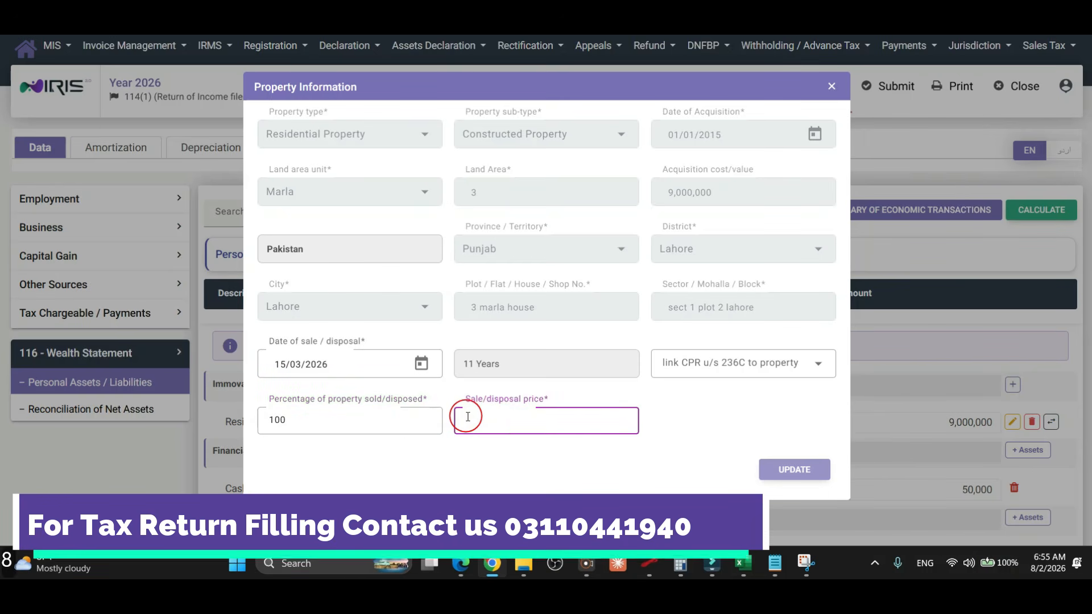
text(85000)
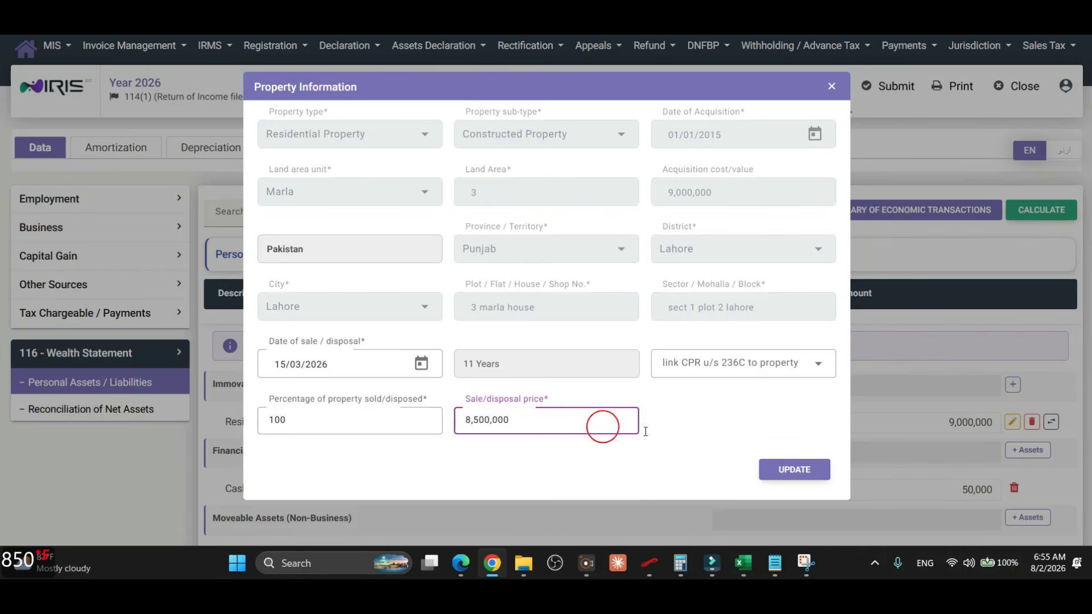
click(779, 469)
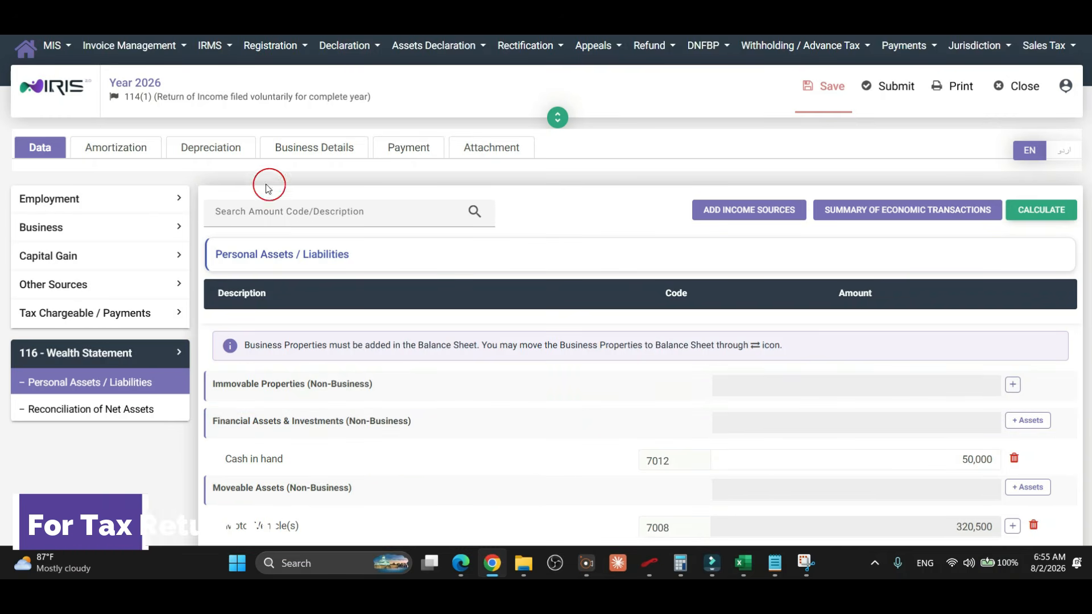
Open Capital Gain on Asset / Property / Securities and review the 37(1A) house sale's -500,000 loss.
click(113, 258)
click(98, 303)
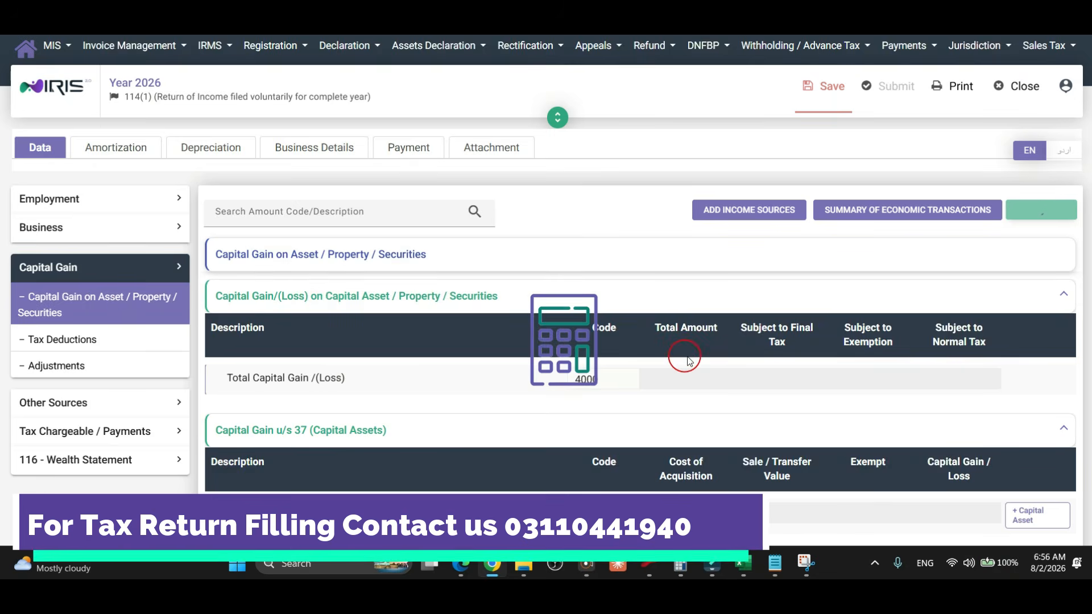
scroll(686, 358, down, 2)
scroll(686, 358, down, 3)
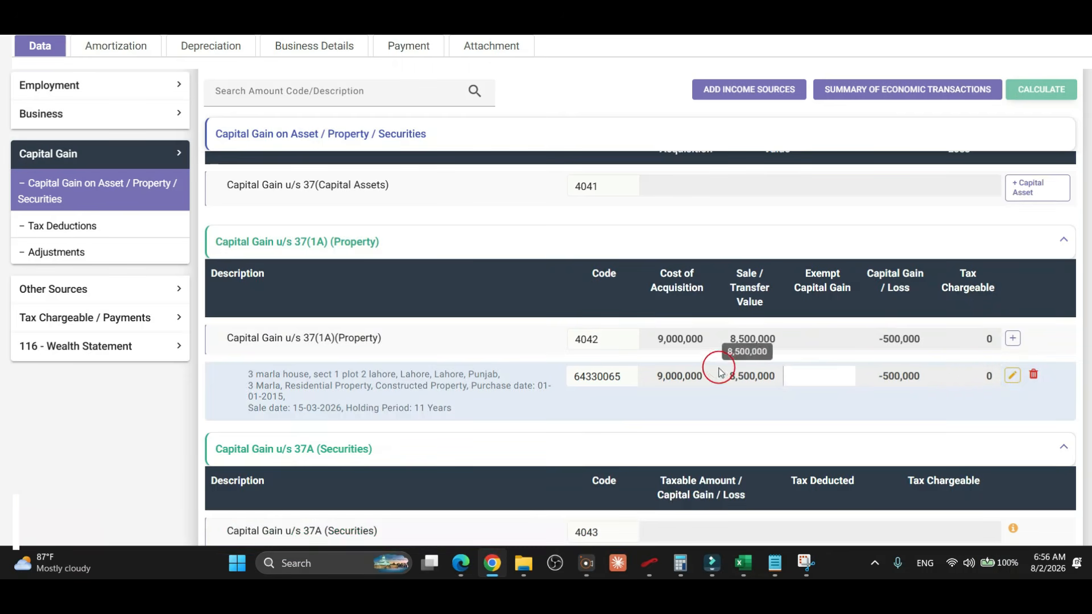
scroll(682, 338, down, 2)
scroll(682, 340, up, 5)
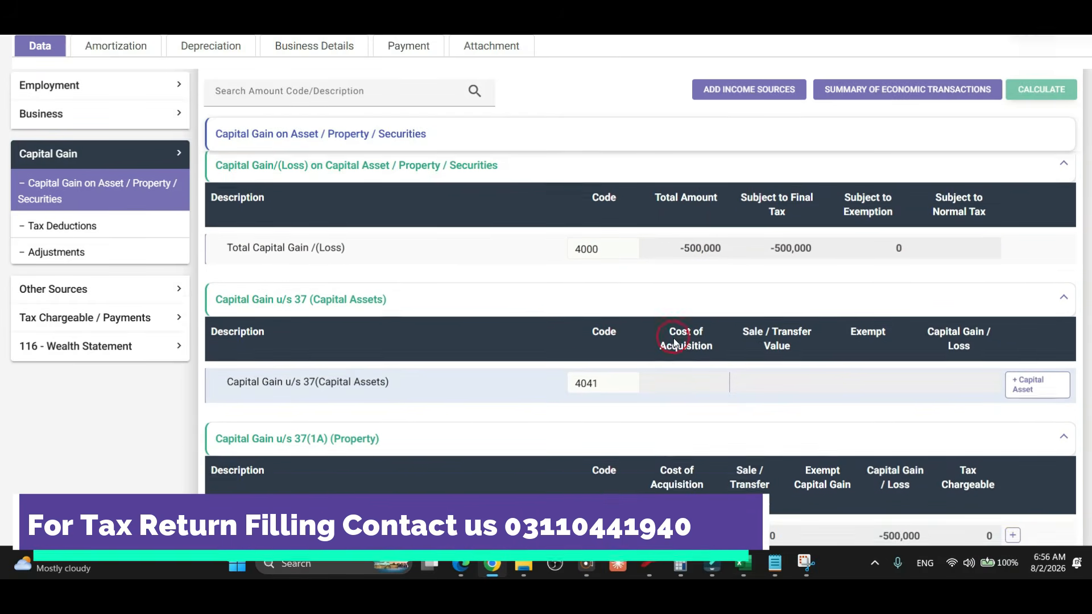
scroll(674, 342, up, 1)
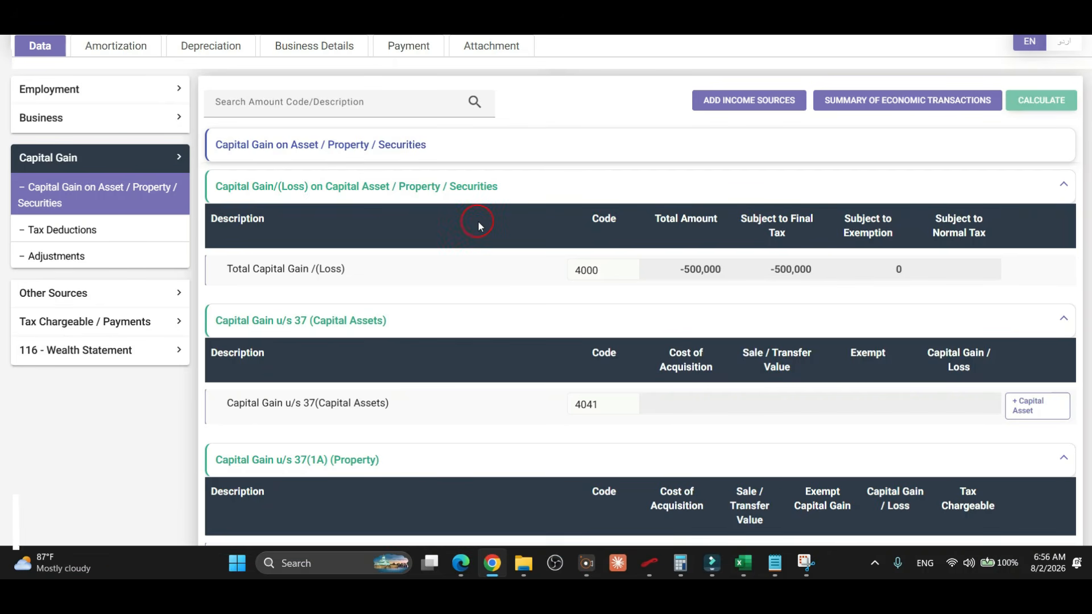
scroll(589, 349, down, 3)
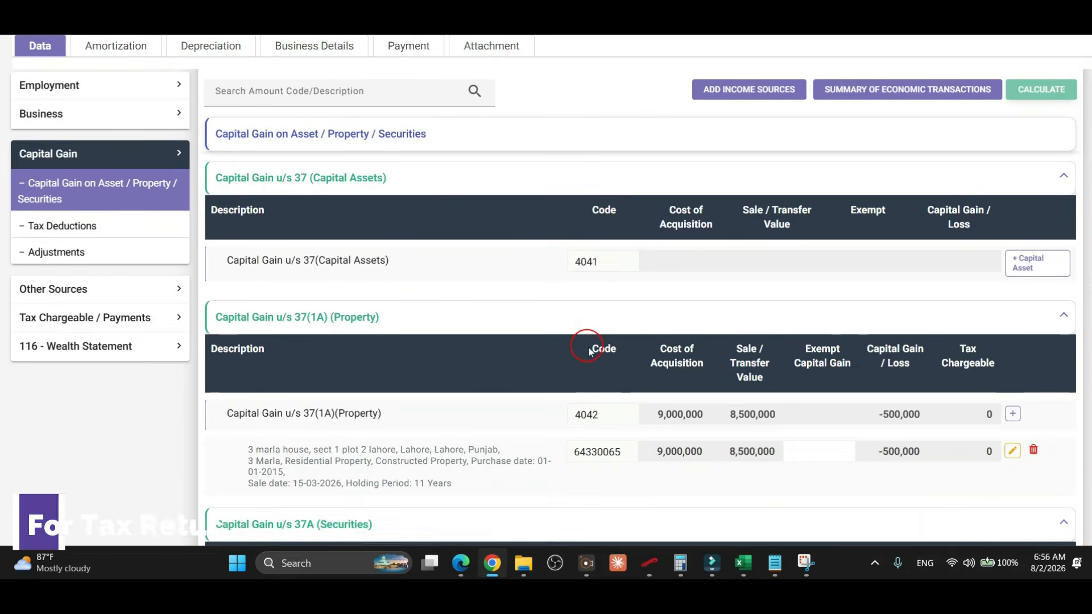
scroll(586, 342, up, 1)
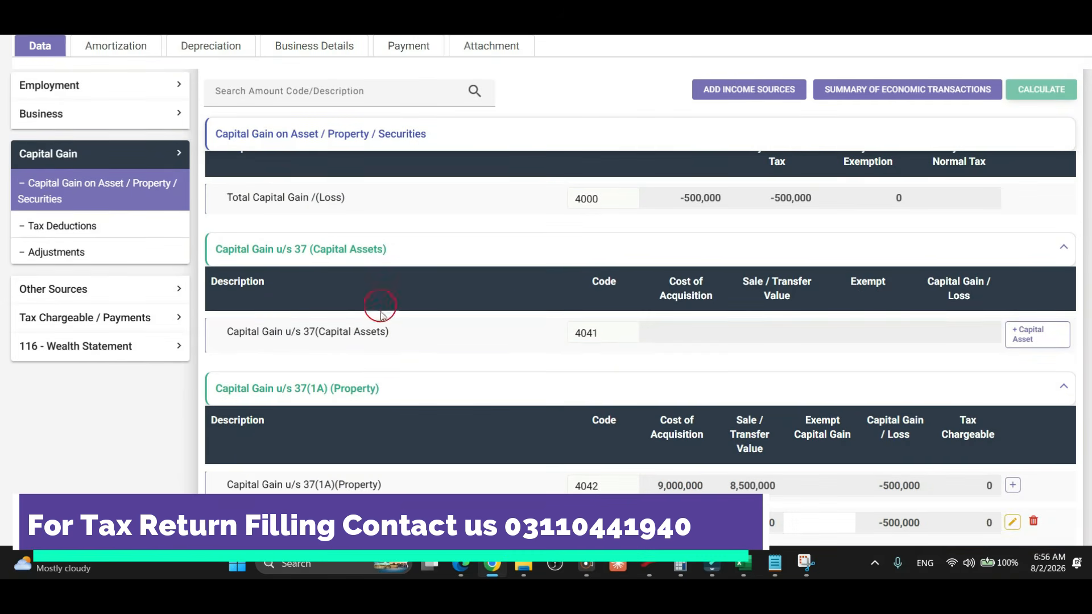
scroll(353, 408, down, 5)
scroll(366, 419, up, 5)
scroll(366, 421, up, 5)
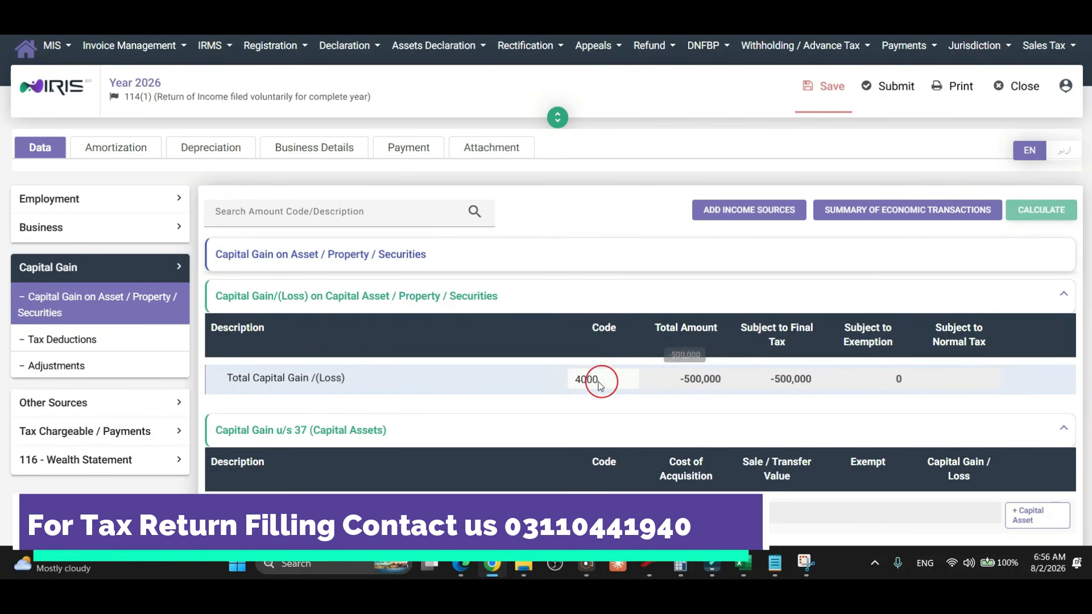
Inspect the Final Tax deductions, then return to the 37(1A) house sale table showing the -500,000 loss.
click(86, 338)
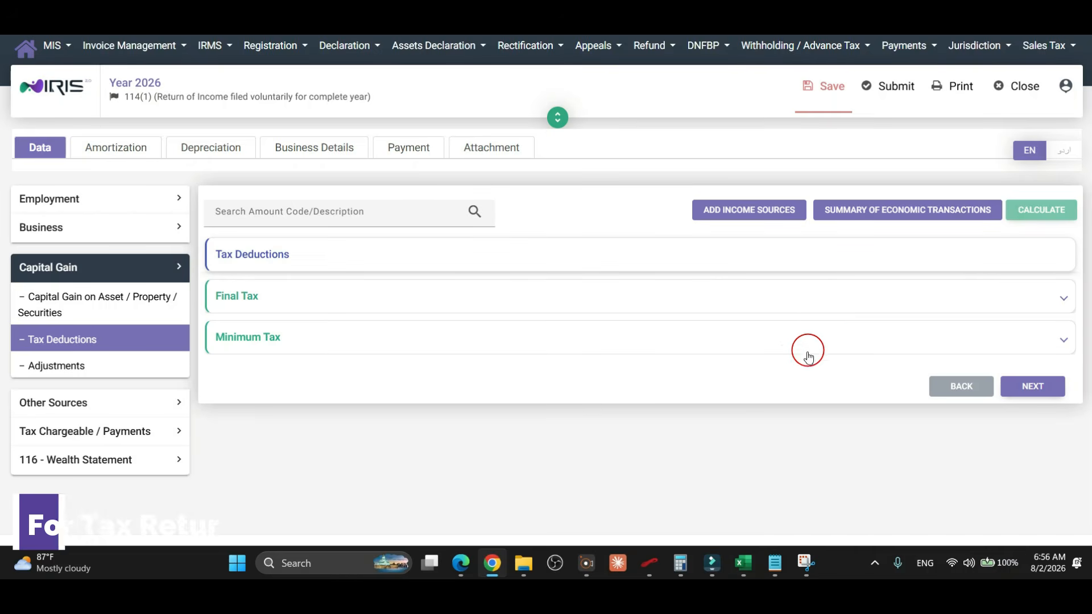
click(670, 297)
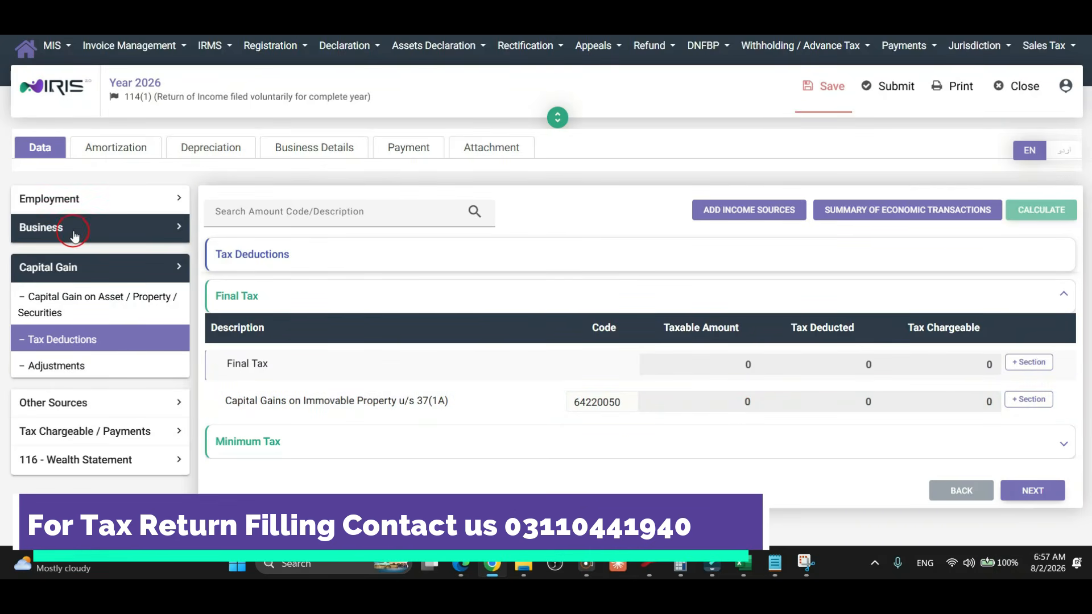
click(77, 297)
scroll(847, 359, down, 5)
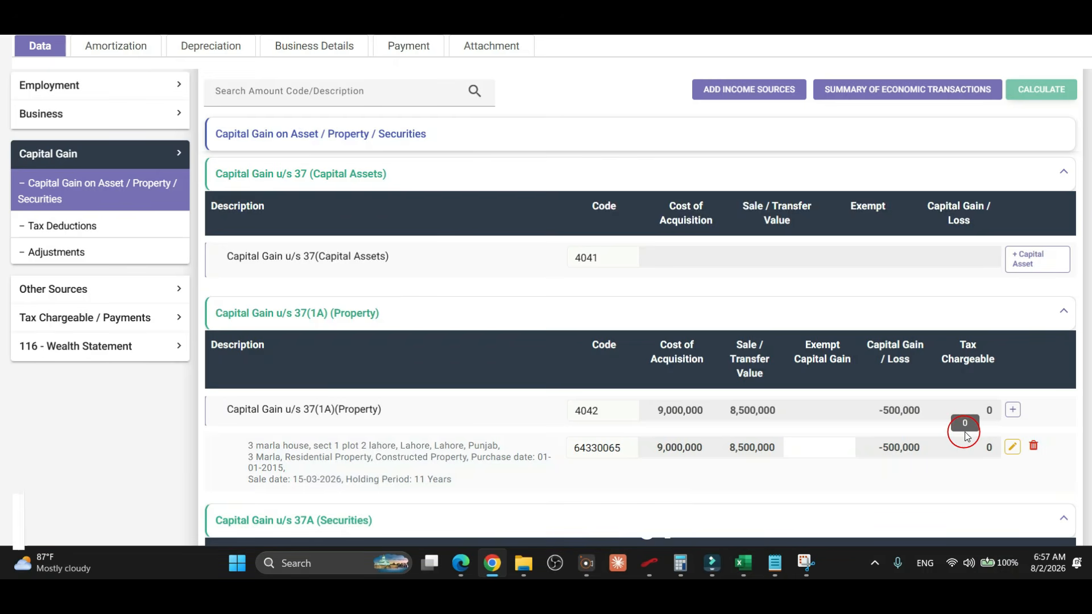
Delete the 37(1A) house sale entry and return to Personal Assets / Liabilities in the wealth statement.
click(1035, 446)
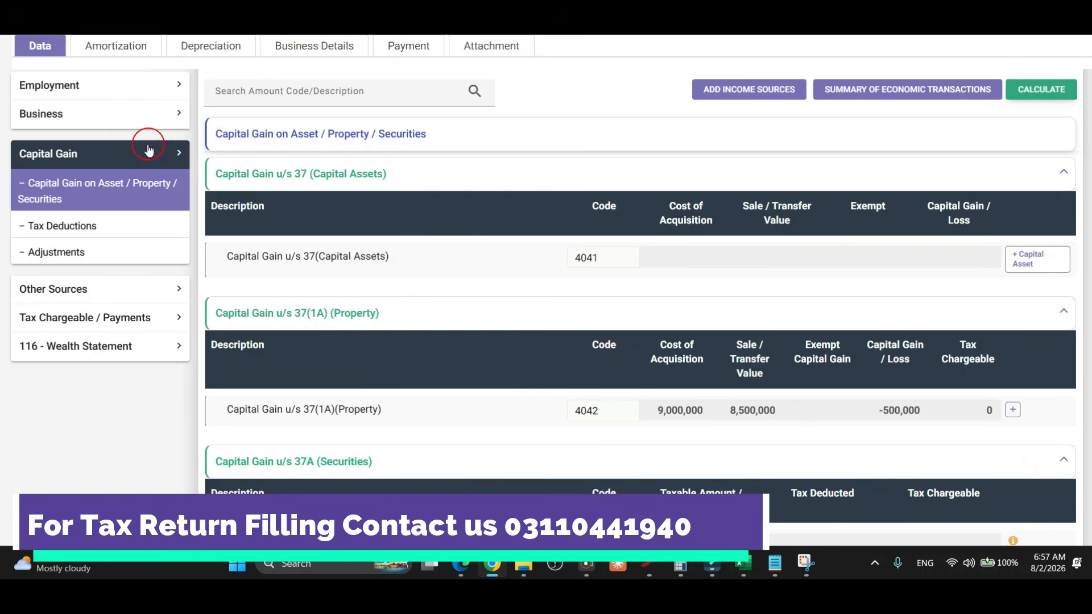
click(110, 347)
click(111, 273)
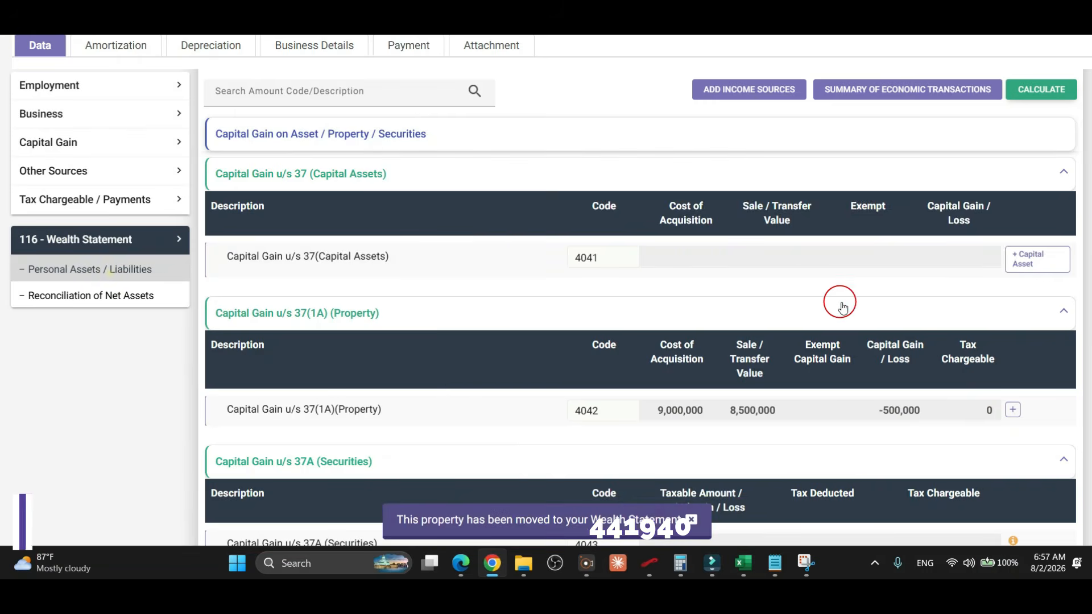
scroll(841, 309, up, 2)
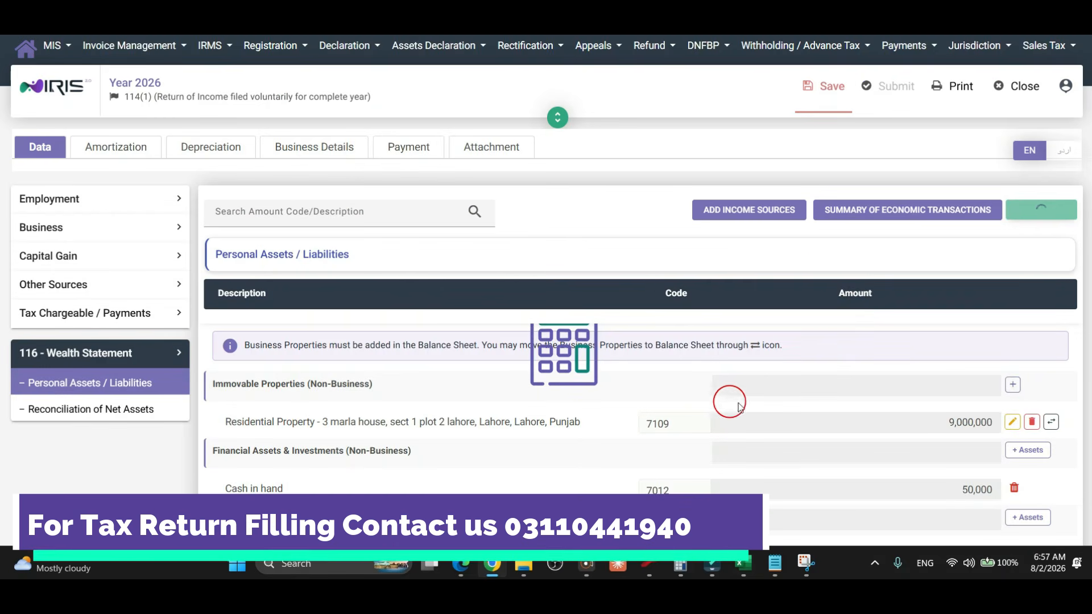
Record the 3 marla house as 100% sold on 11 June 2026 for 9,500,000.
click(1033, 422)
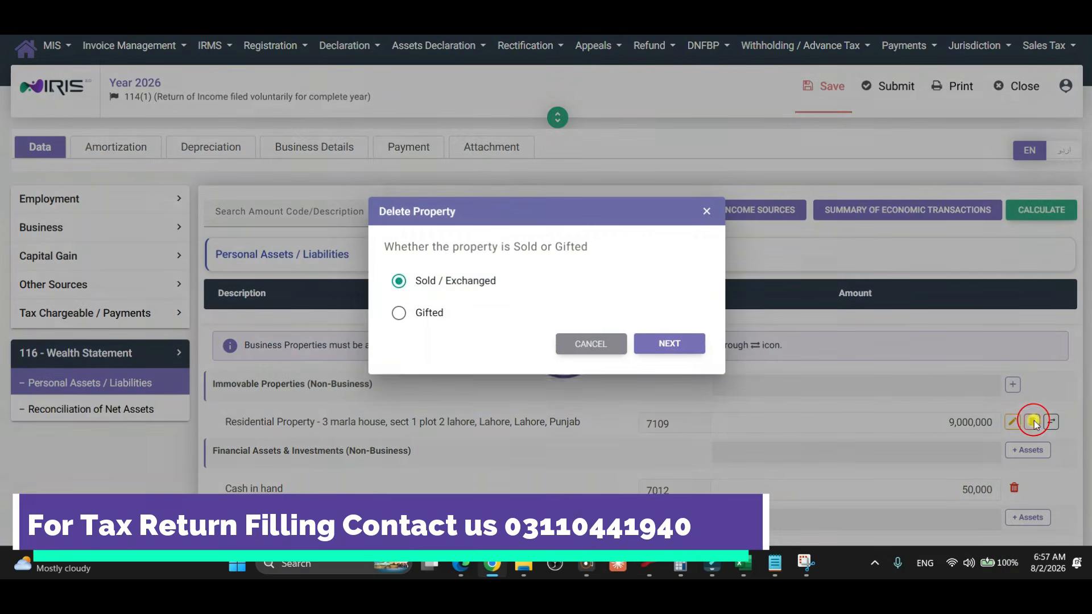
click(670, 344)
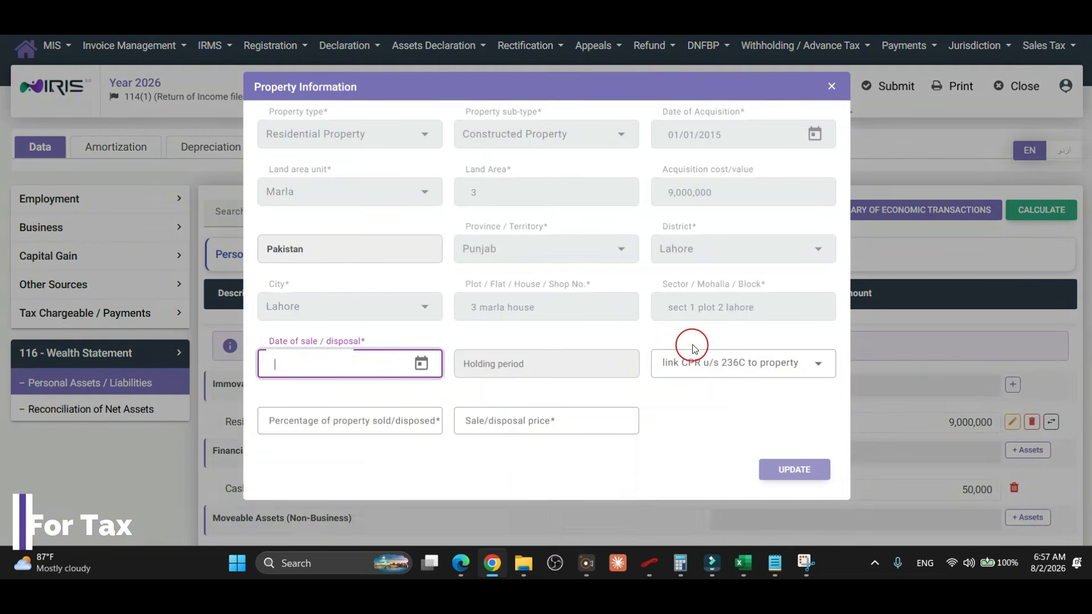
click(420, 362)
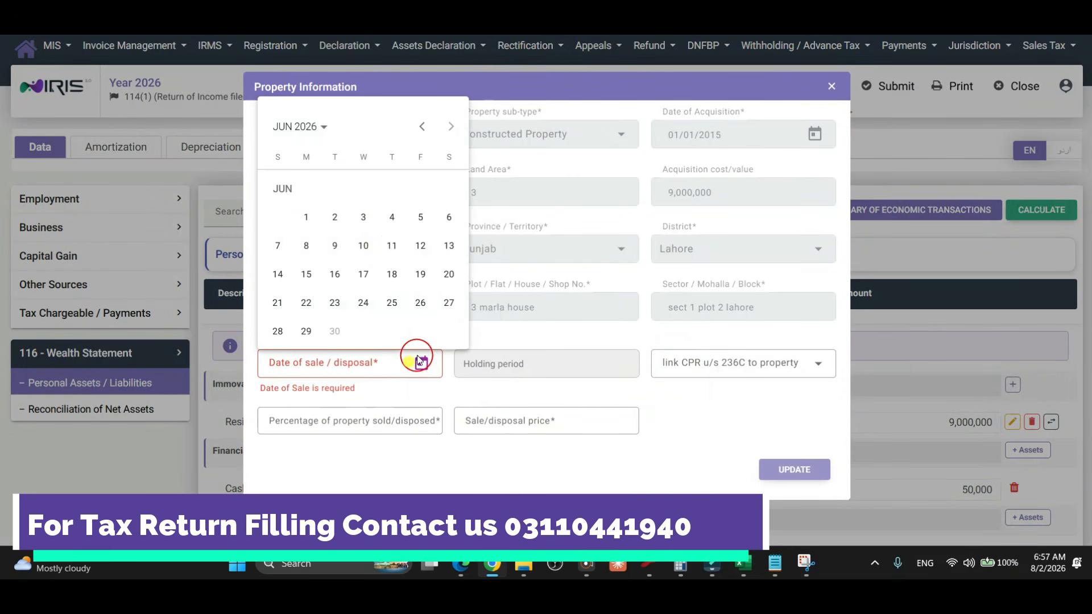
click(392, 248)
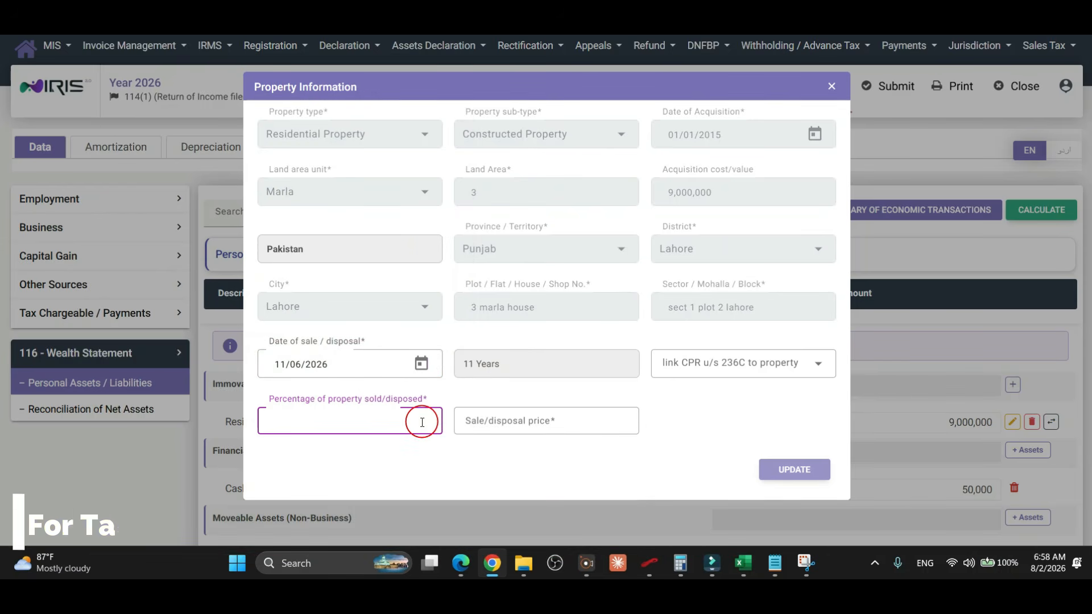
text(100)
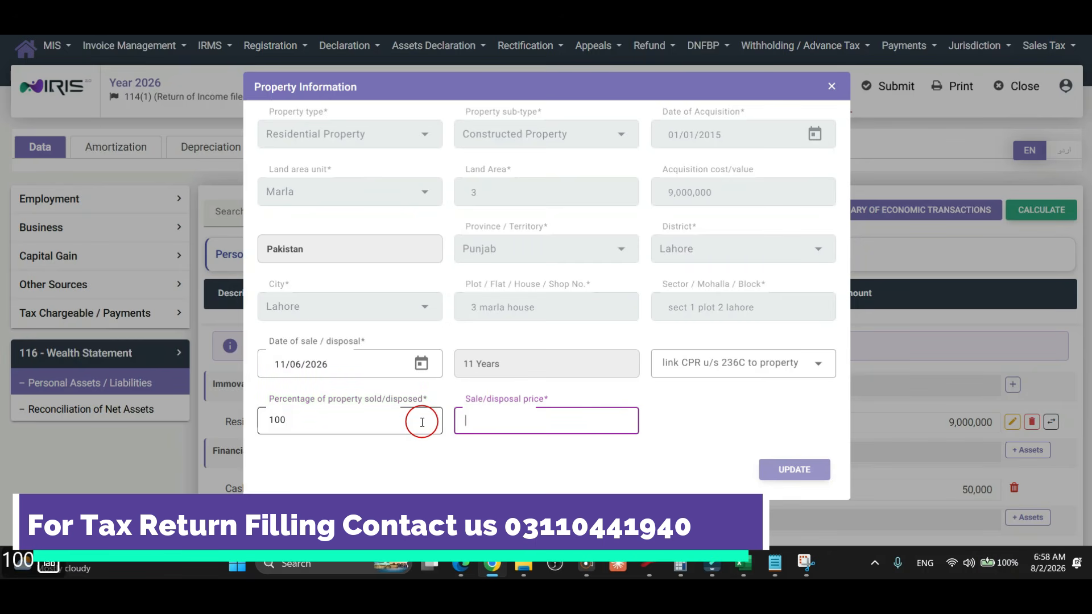
text(9,500,000)
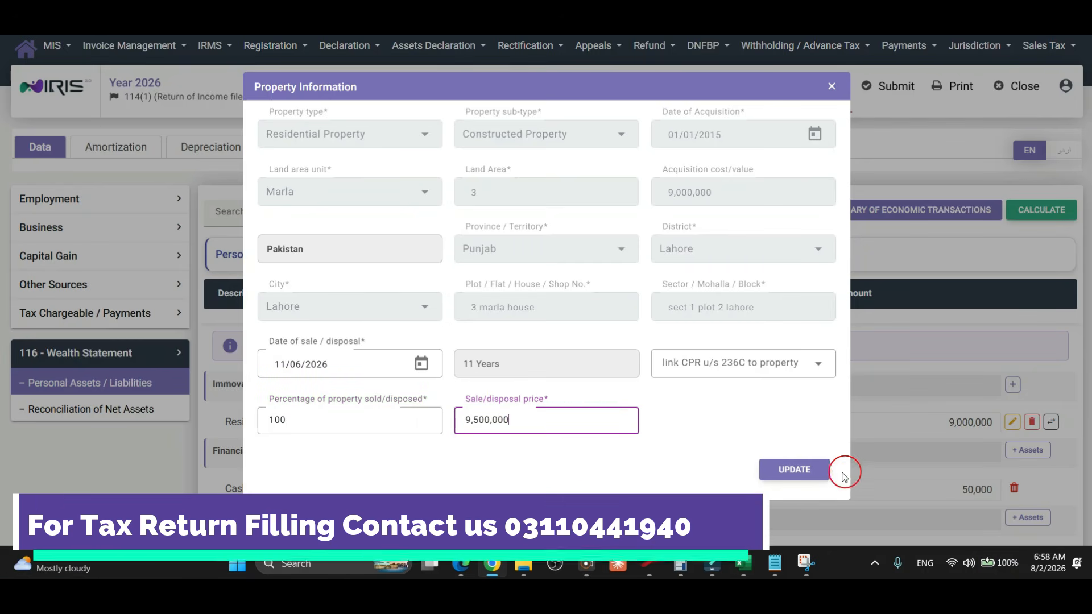
click(810, 470)
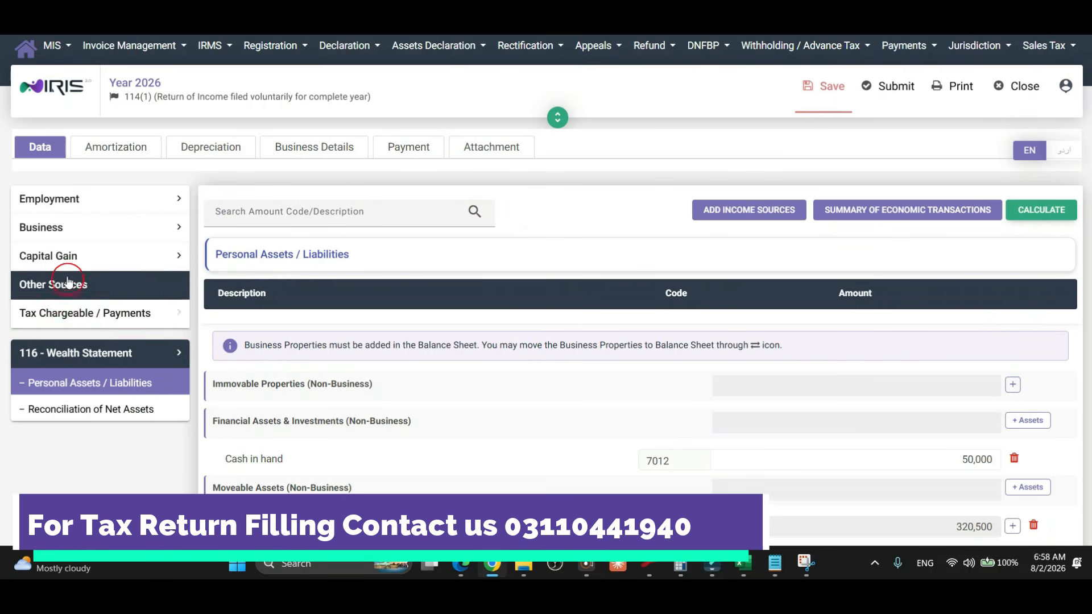
Delete the 37(1A) property sale entry on the Capital Gain page and recalculate the return.
click(62, 255)
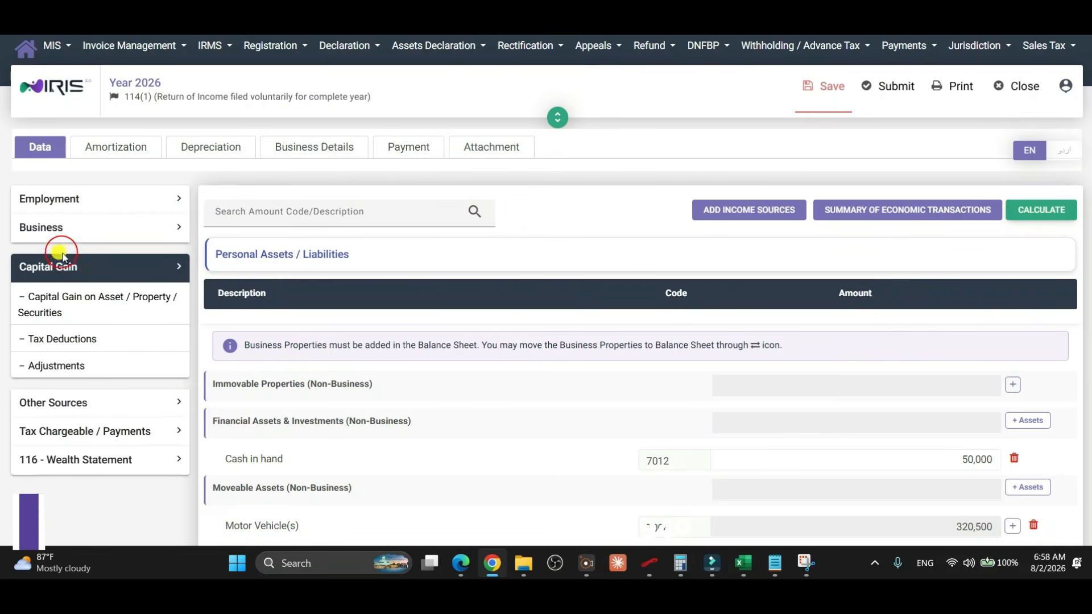
click(82, 307)
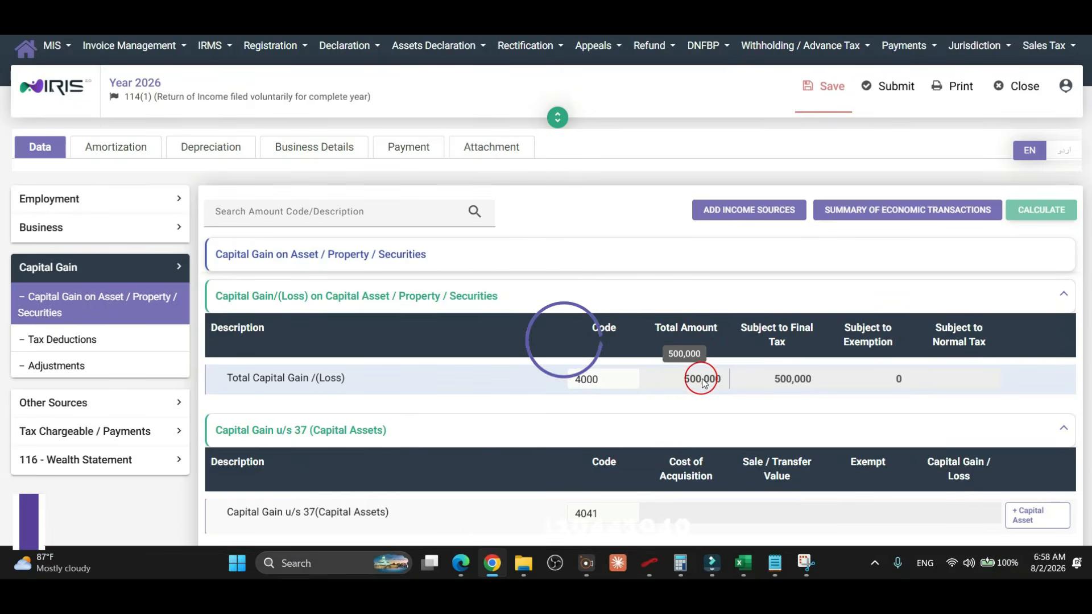
scroll(628, 383, down, 3)
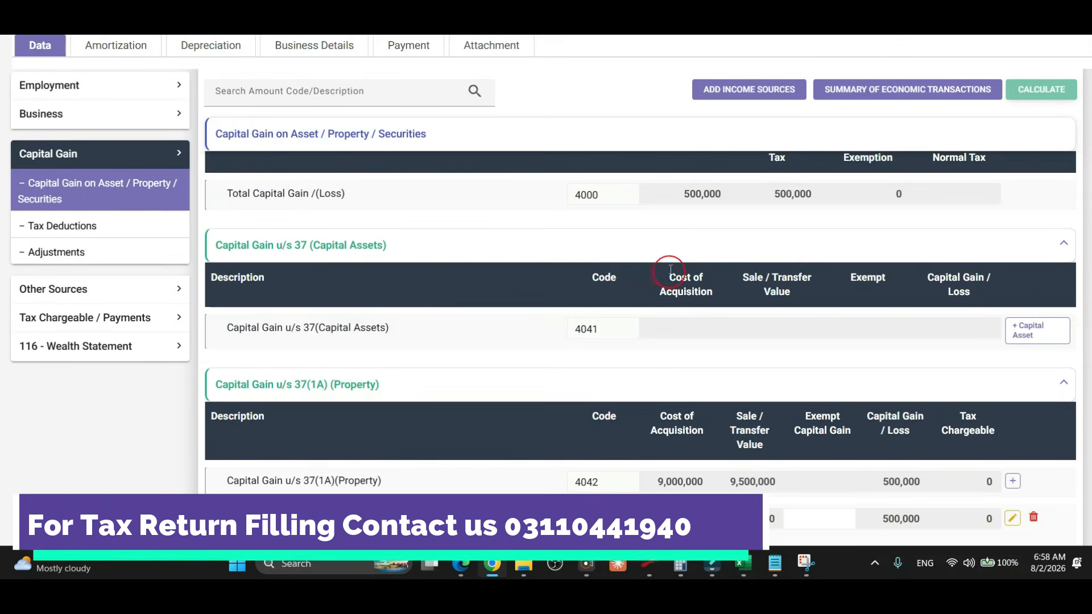
scroll(700, 266, down, 1)
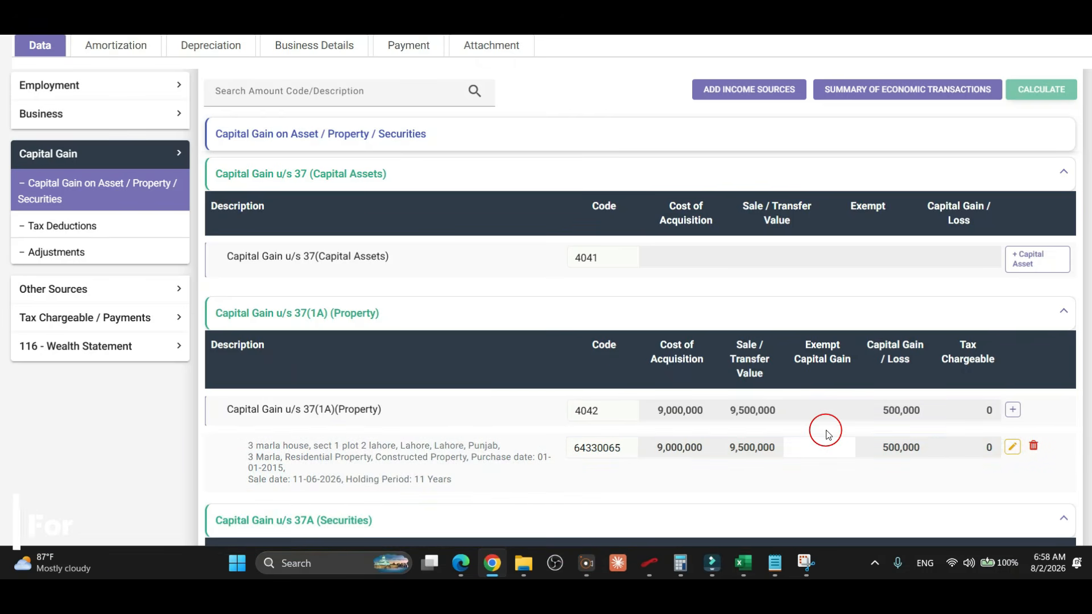
click(1033, 446)
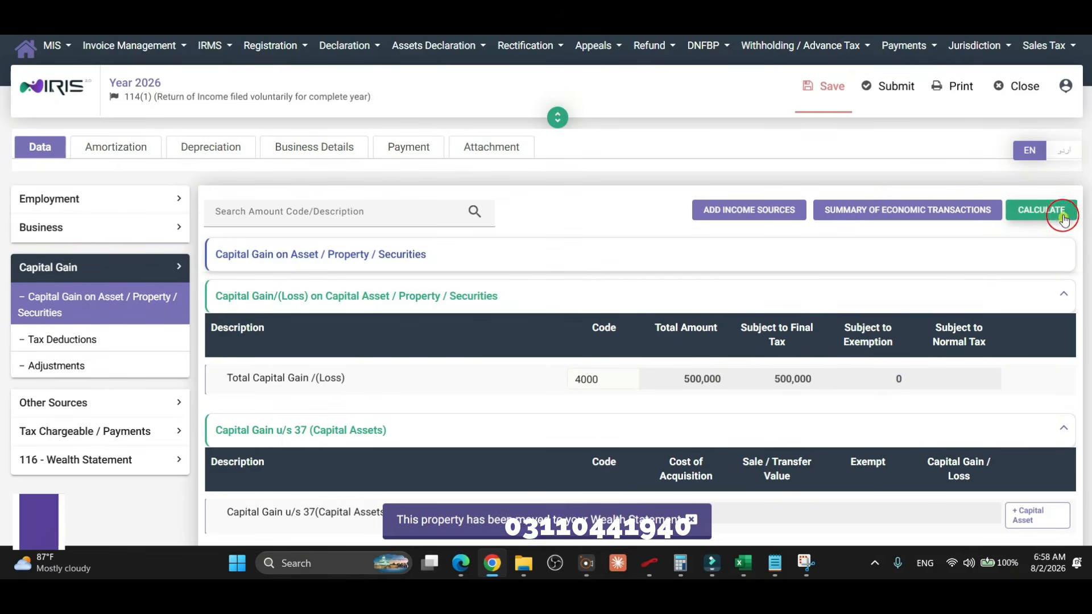
click(1063, 219)
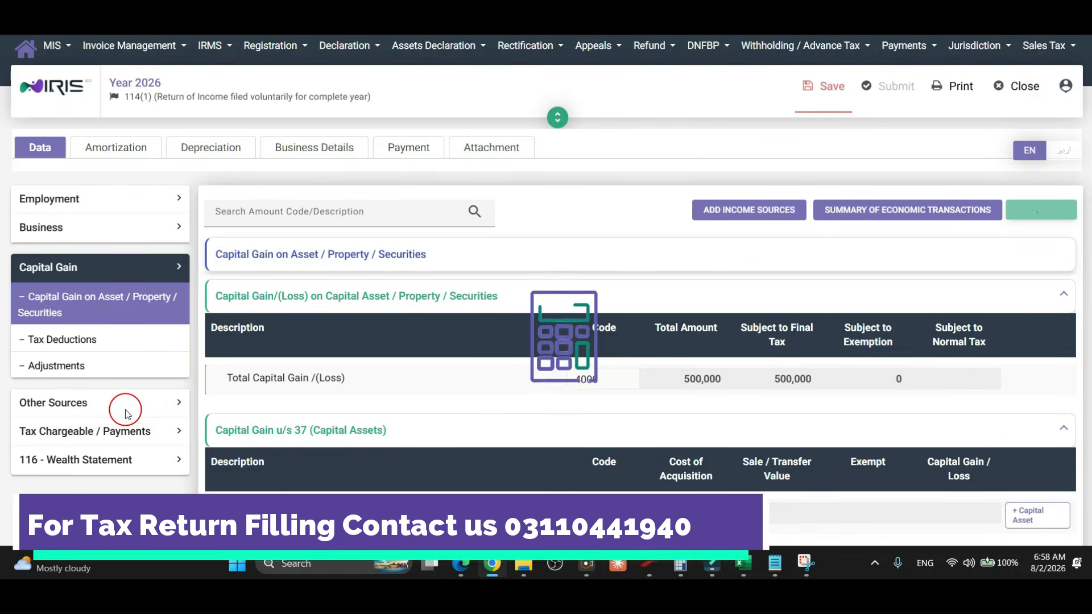
click(120, 462)
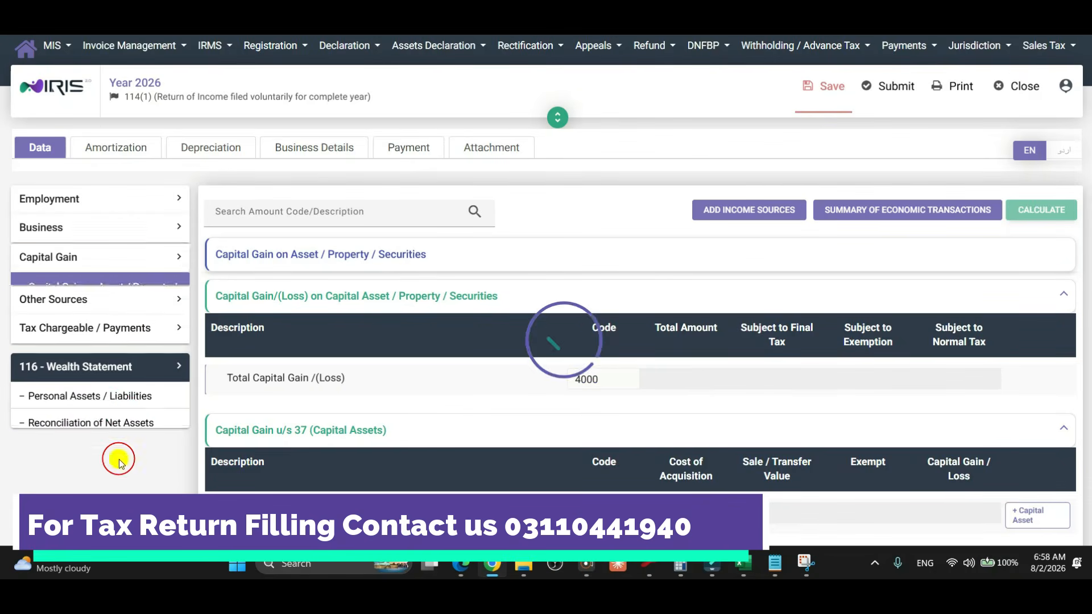
Change the 3 marla house's acquisition date to 05/02/2024, then mark it sold/exchanged.
click(121, 383)
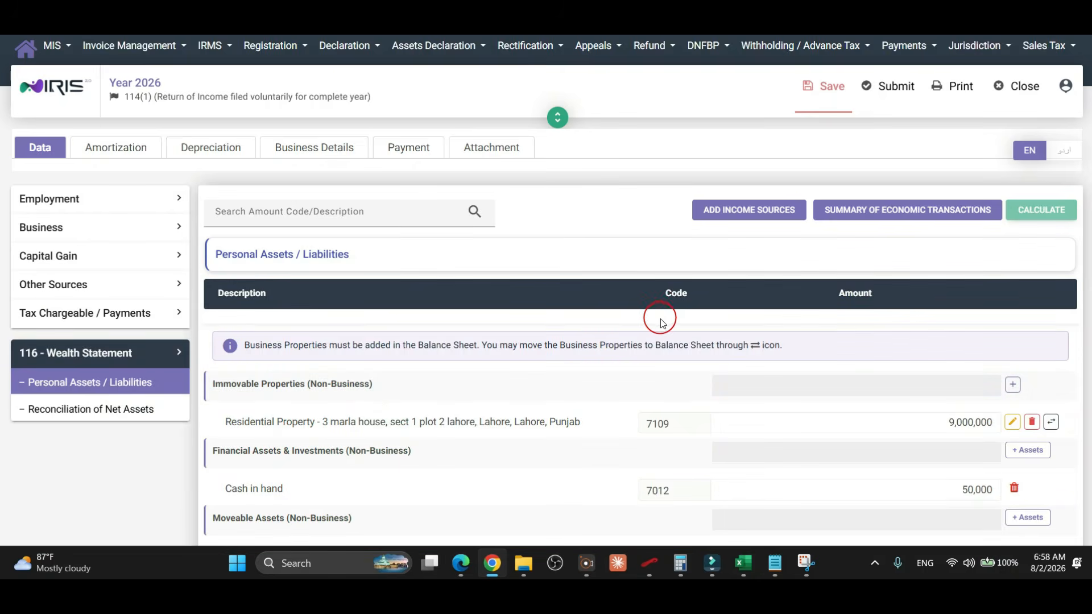
click(1013, 423)
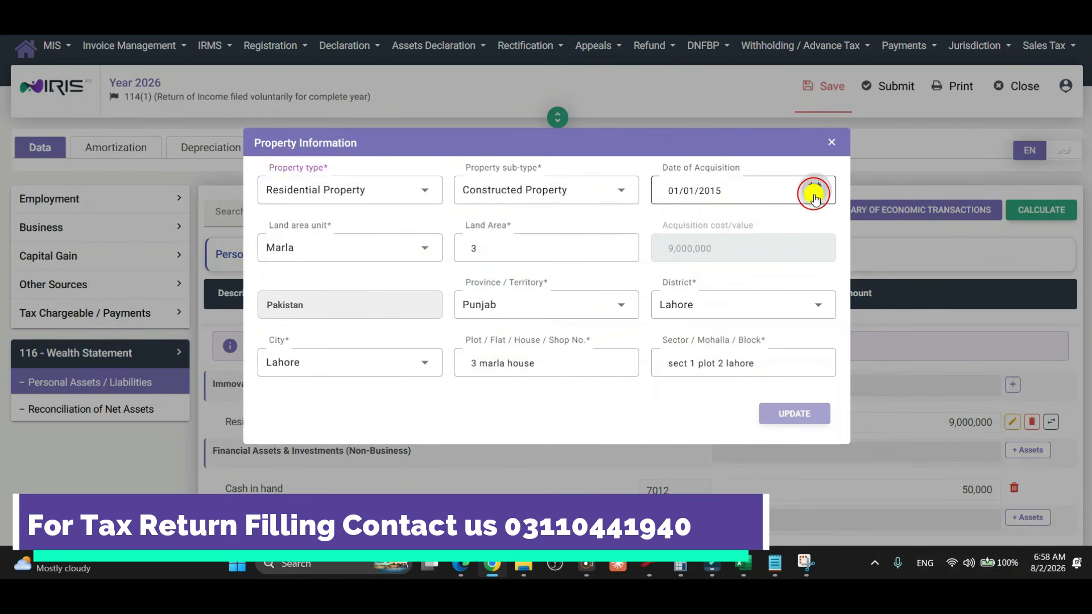
click(814, 194)
click(714, 235)
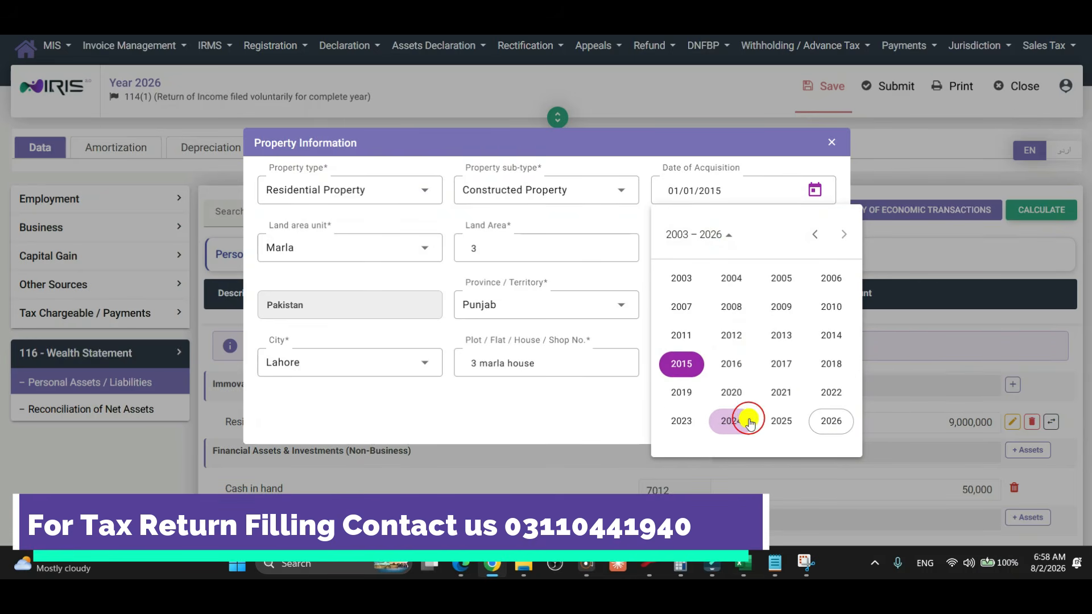
click(749, 422)
click(732, 307)
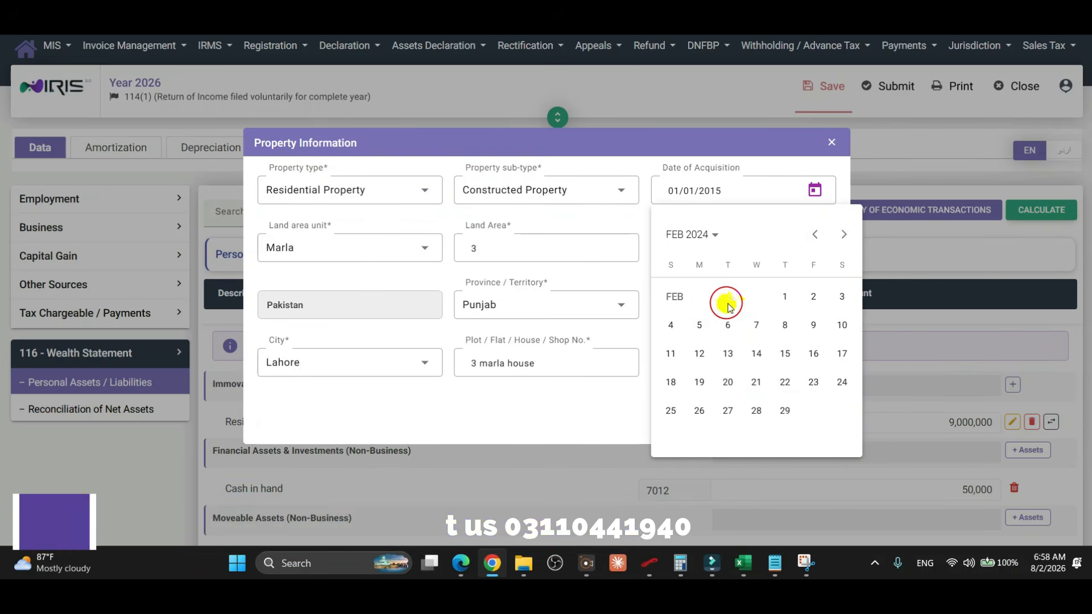
click(692, 330)
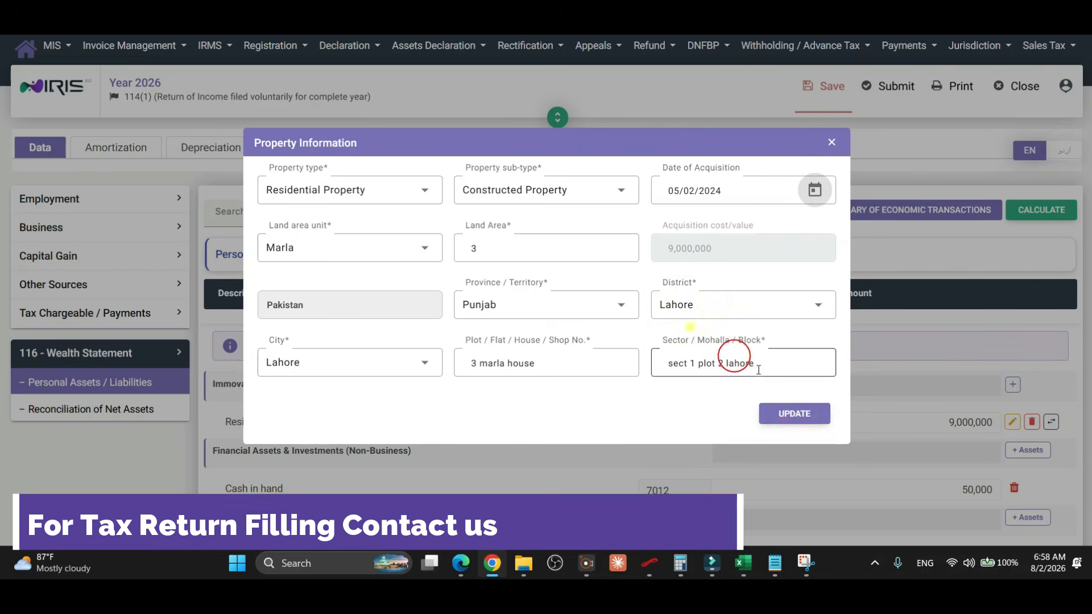
click(742, 431)
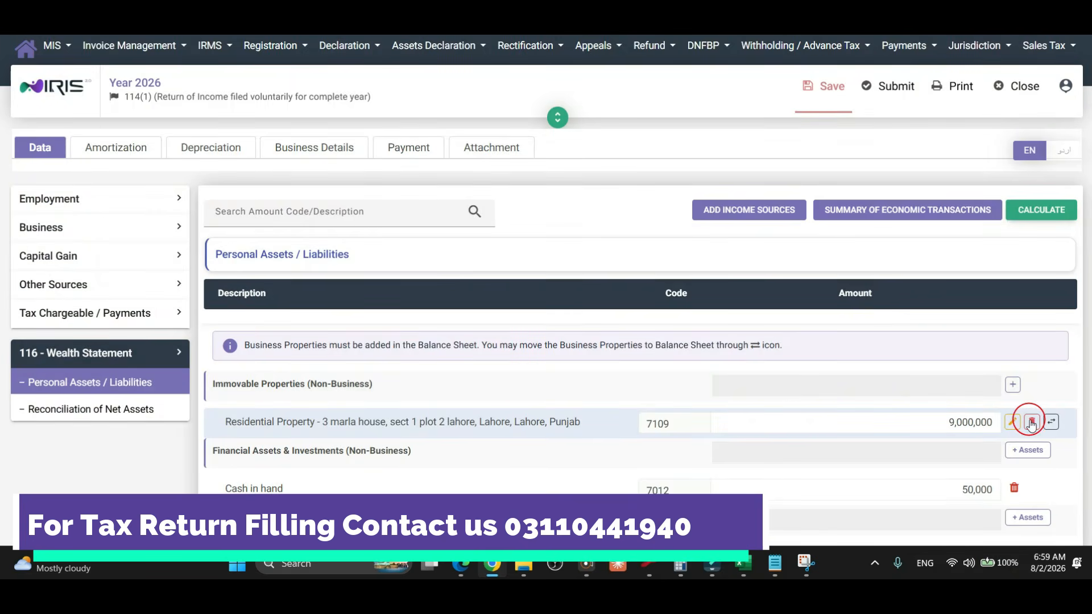
click(1031, 422)
click(659, 344)
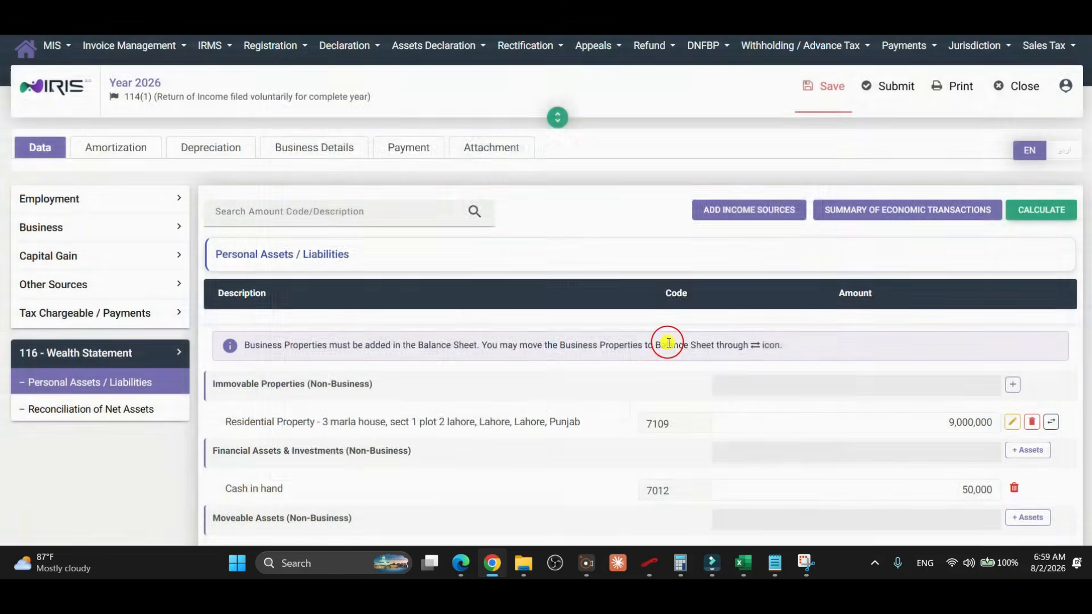
Record the 3 marla house as 100% sold on 10 June 2026 for 9,500,000.
click(398, 363)
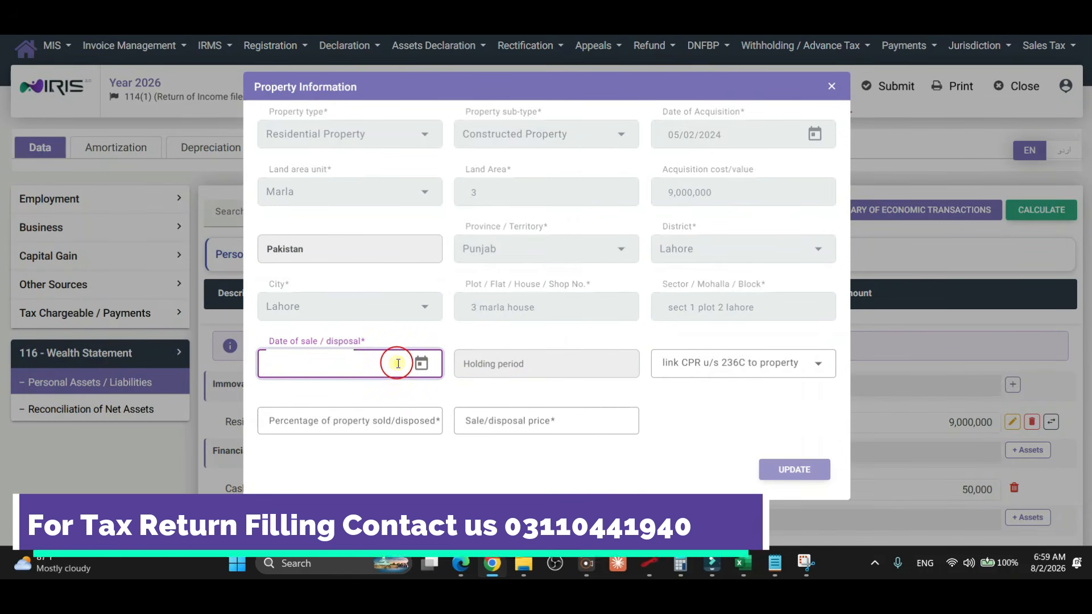
click(420, 363)
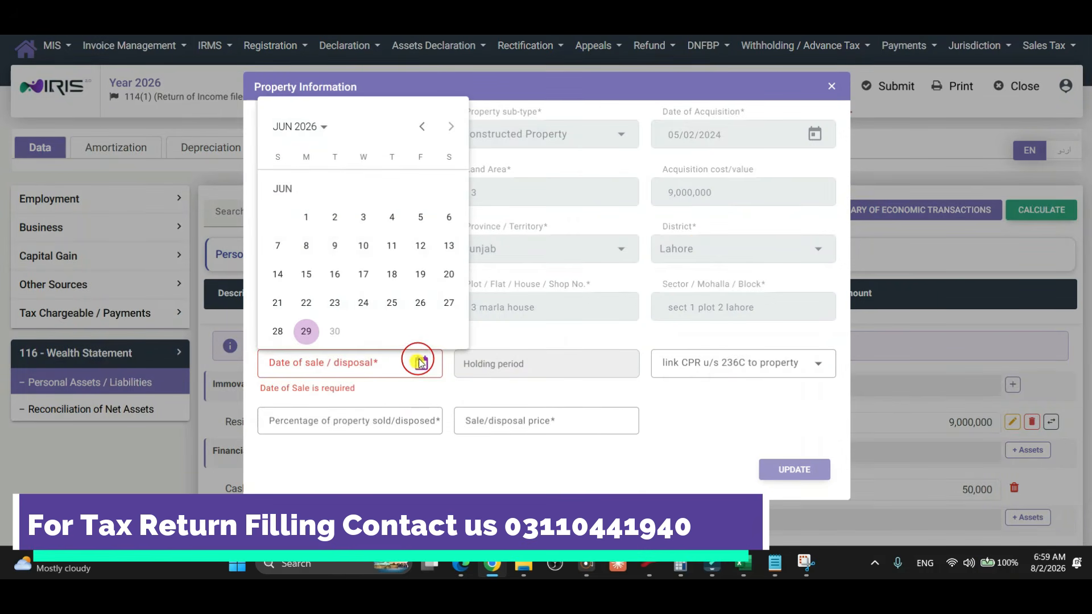
click(363, 245)
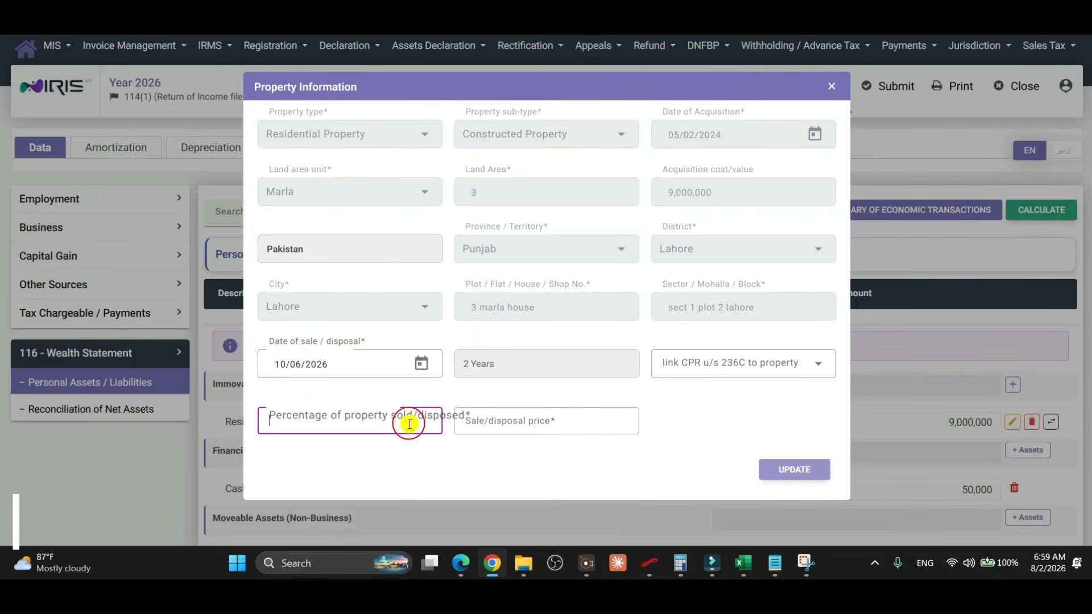
text(100)
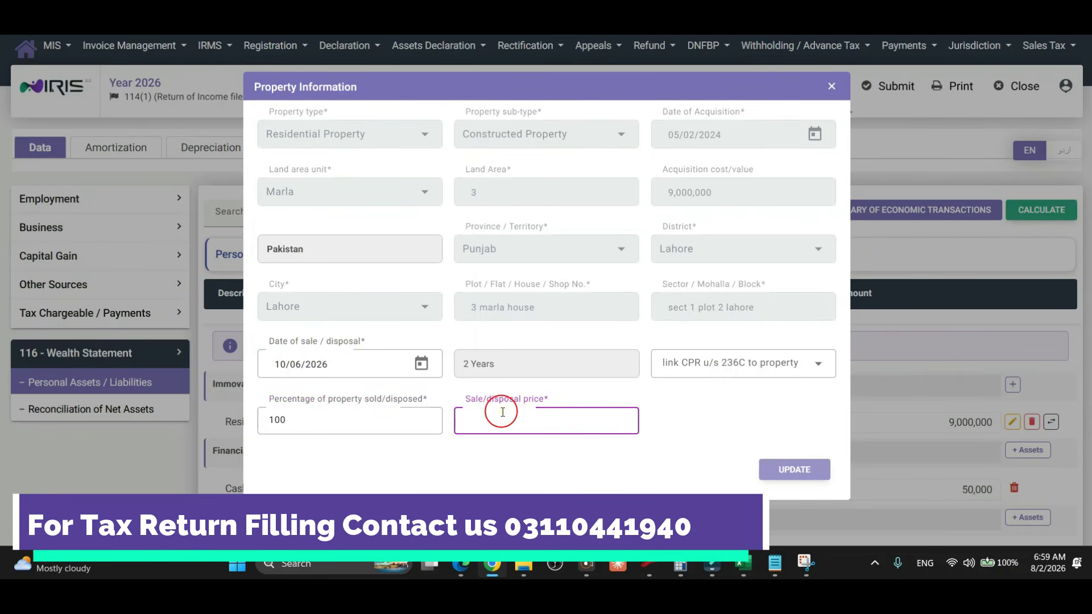
text(950000)
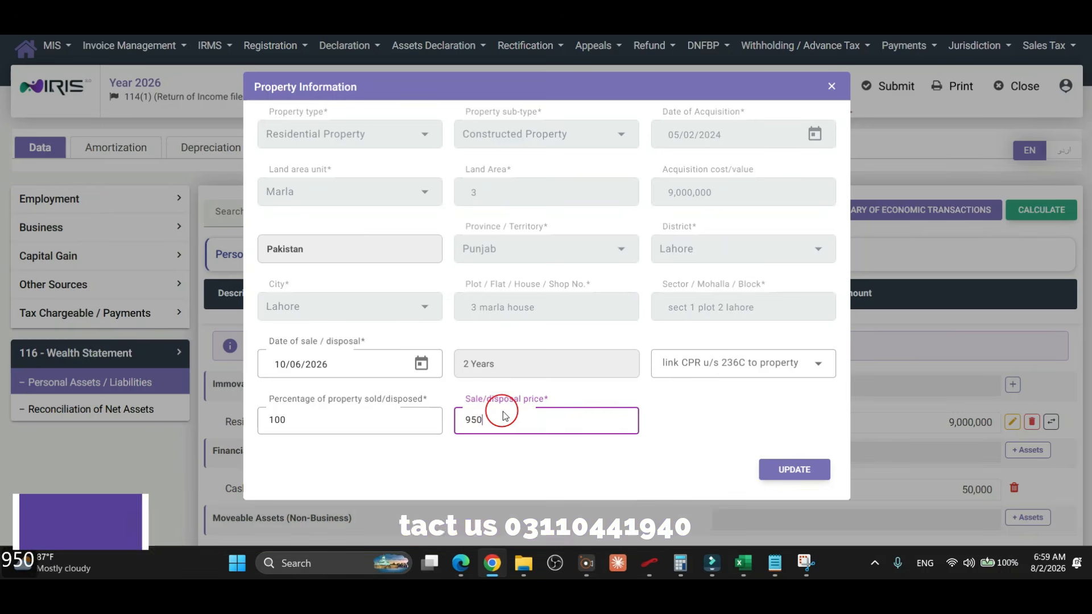
click(799, 470)
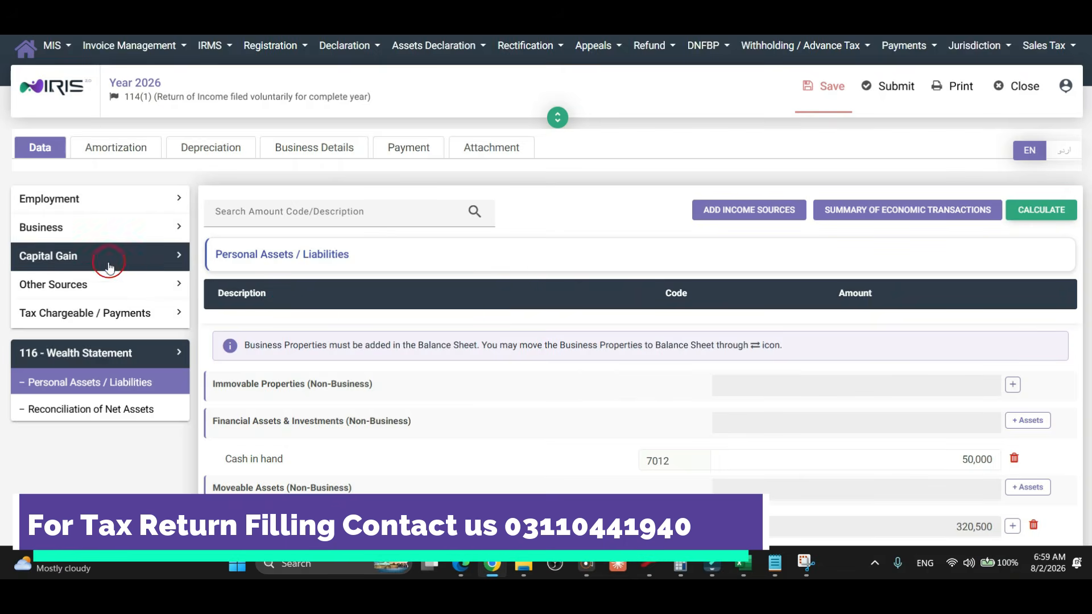
Review the 37(1A) house sale: cost 9,000,000, sale 9,500,000, gain 500,000, tax 37,500.
click(108, 265)
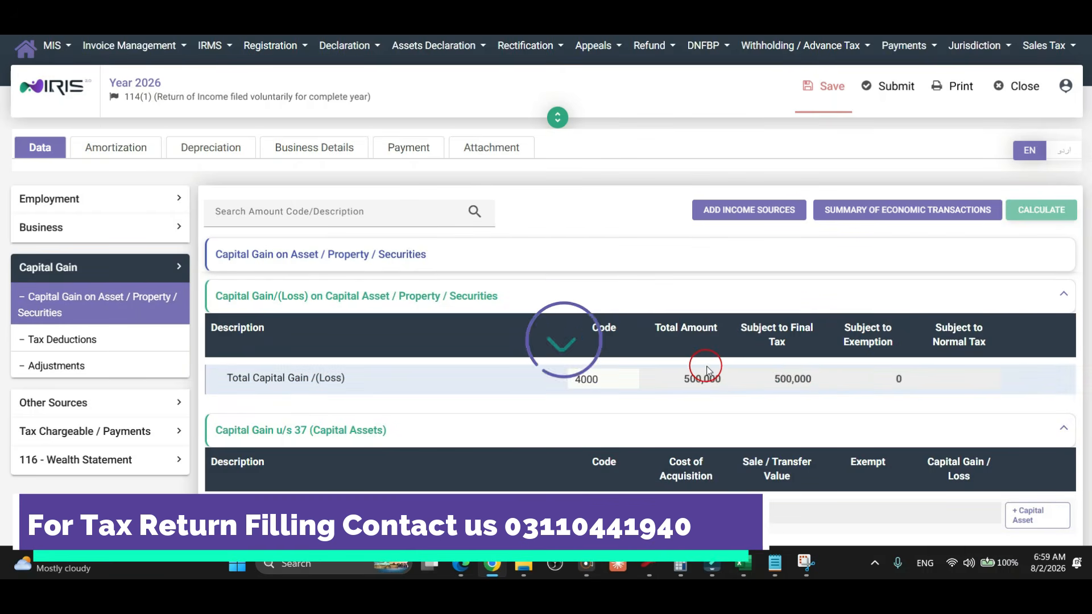
scroll(706, 369, down, 2)
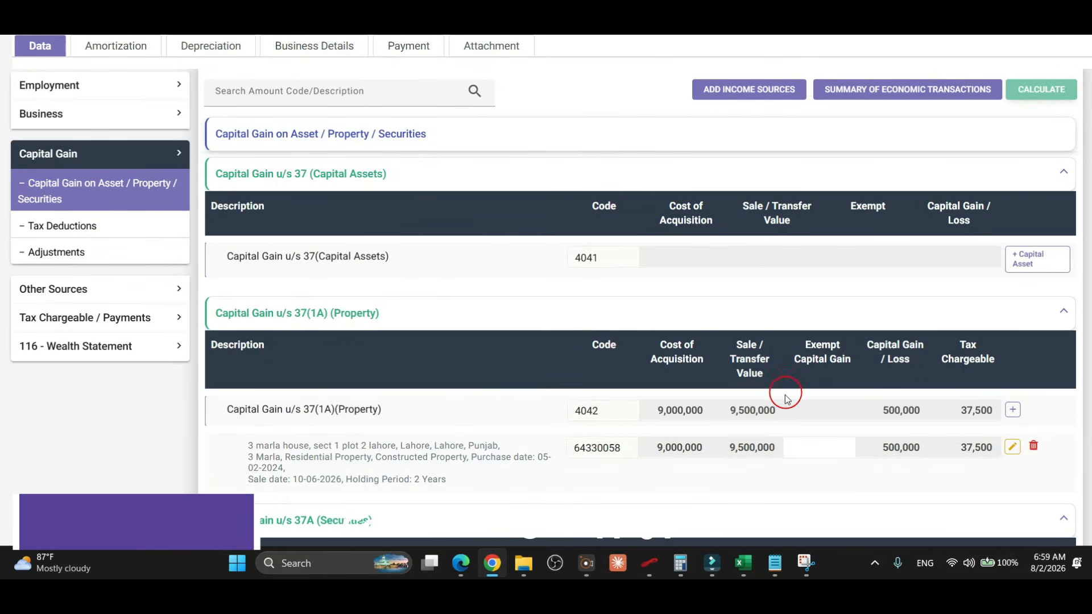
drag(272, 443, 428, 482)
click(415, 481)
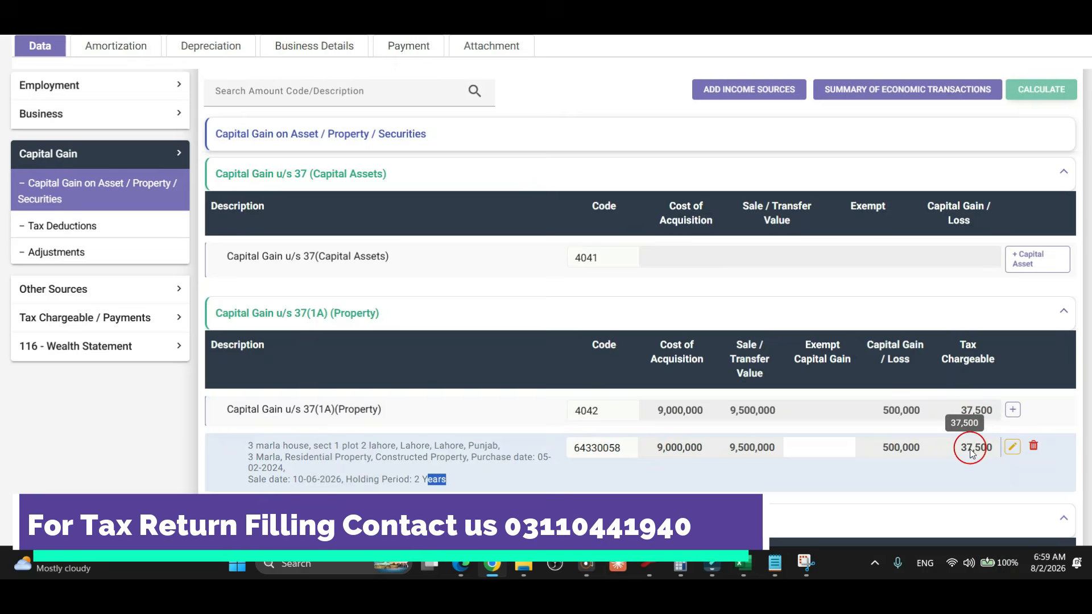
Check Computations: tax chargeable 37,832, withholding tax 19,950, admitted income tax 17,882.
click(102, 318)
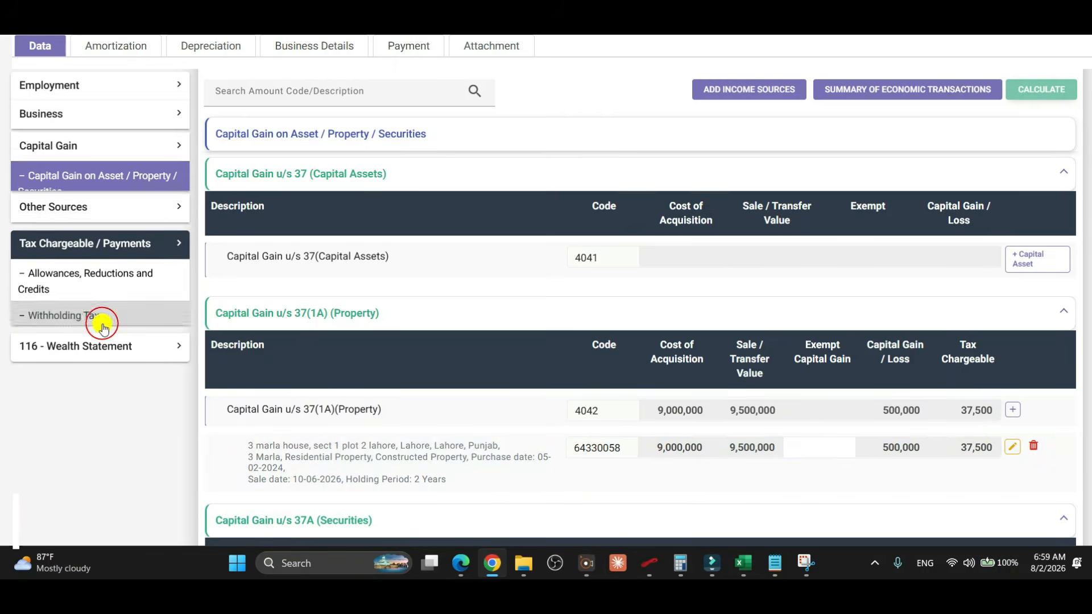
click(98, 308)
scroll(654, 349, down, 5)
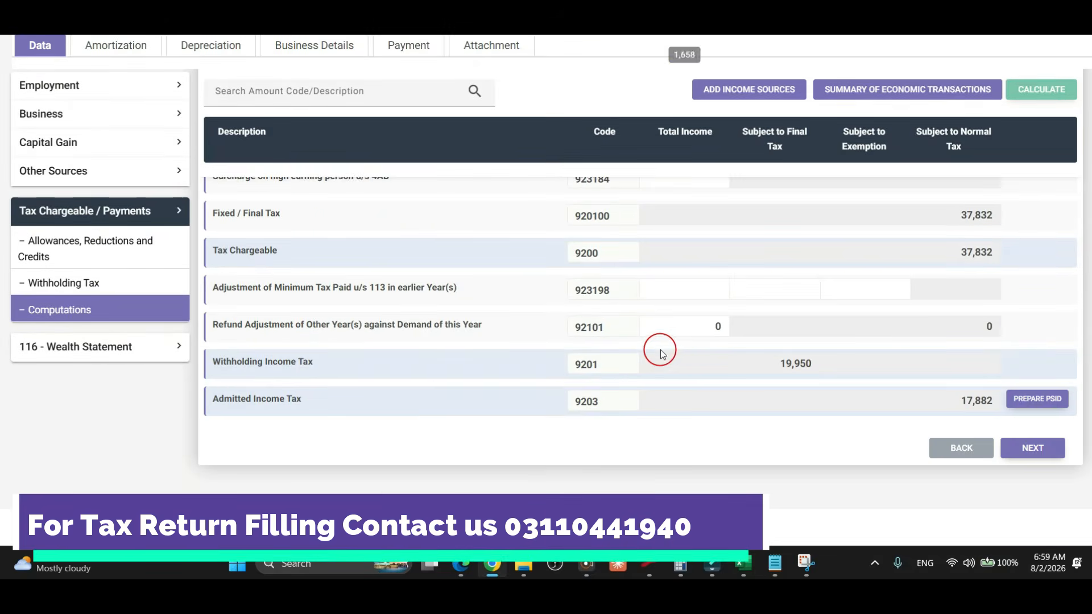
scroll(815, 354, up, 1)
drag(953, 324, 1001, 322)
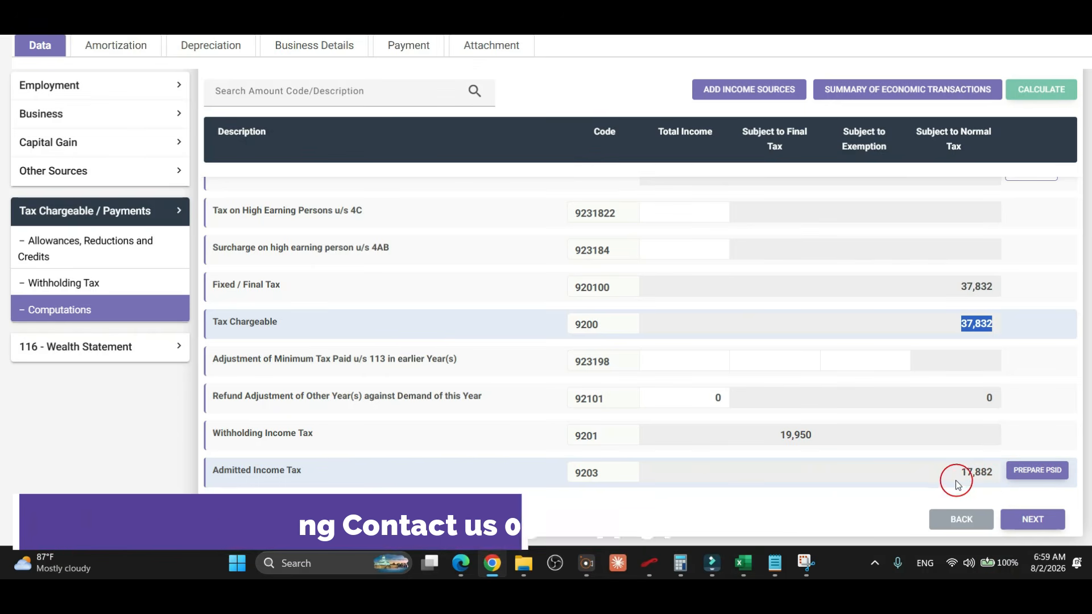
Delete the house's 37(1A) capital gain entry and return to the wealth statement's Personal Assets list.
click(91, 143)
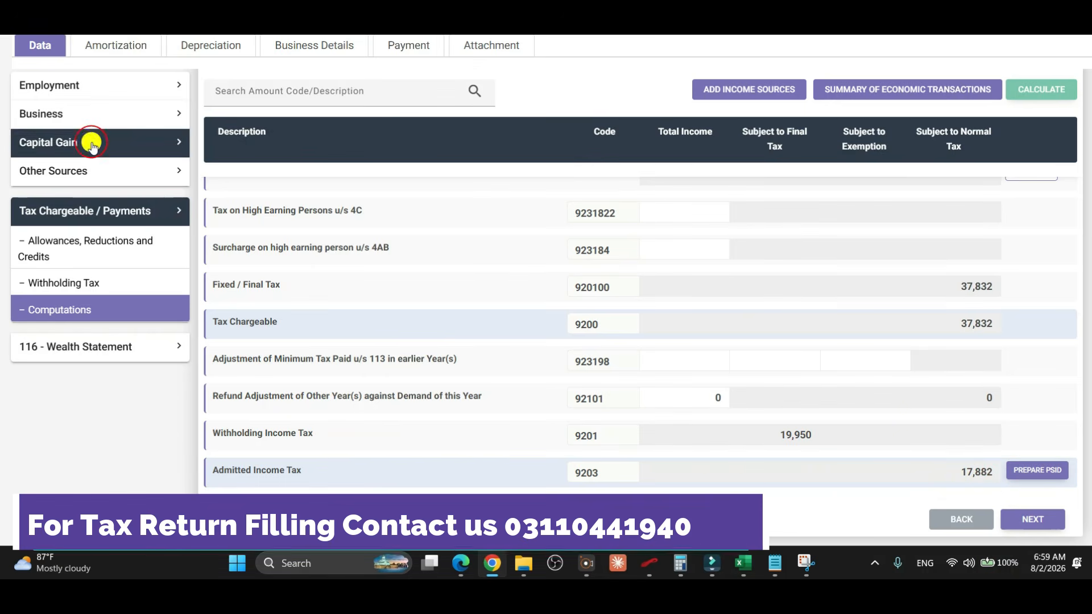
click(90, 192)
scroll(816, 322, up, 5)
scroll(816, 323, down, 5)
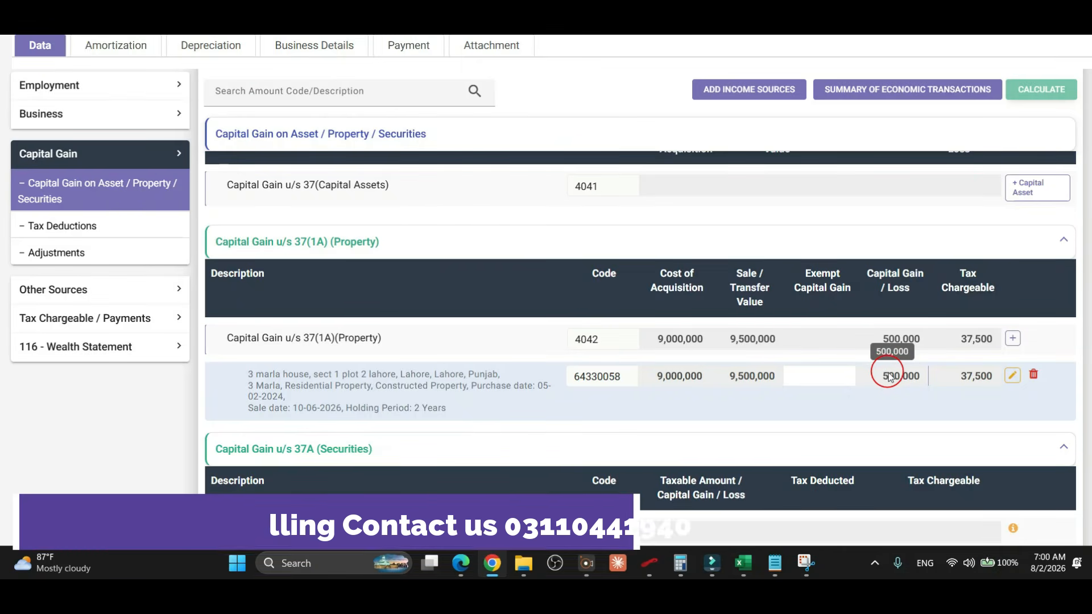
click(1033, 375)
click(52, 341)
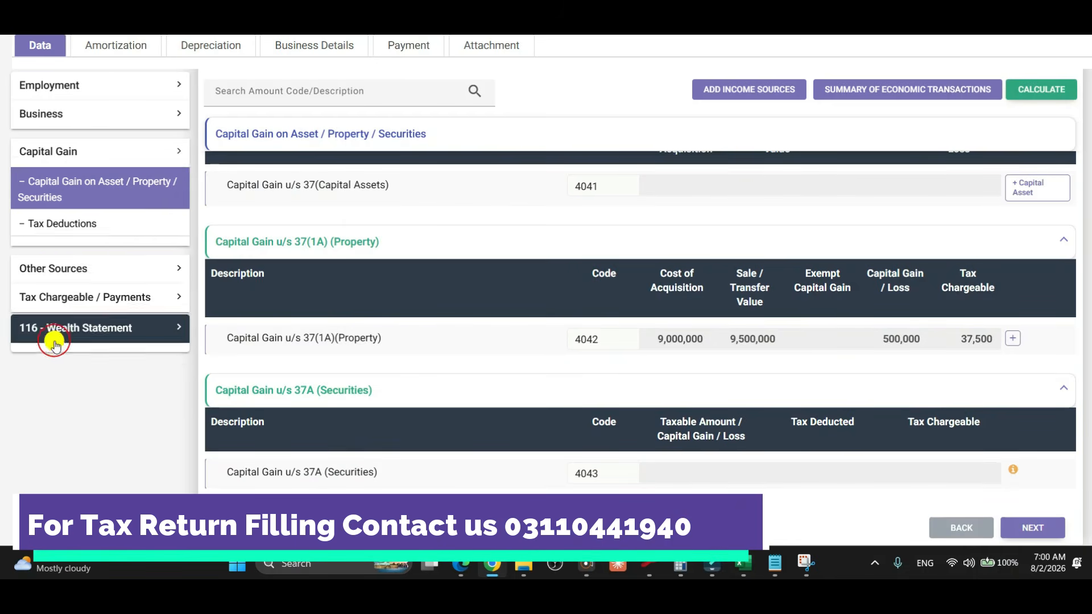
click(113, 268)
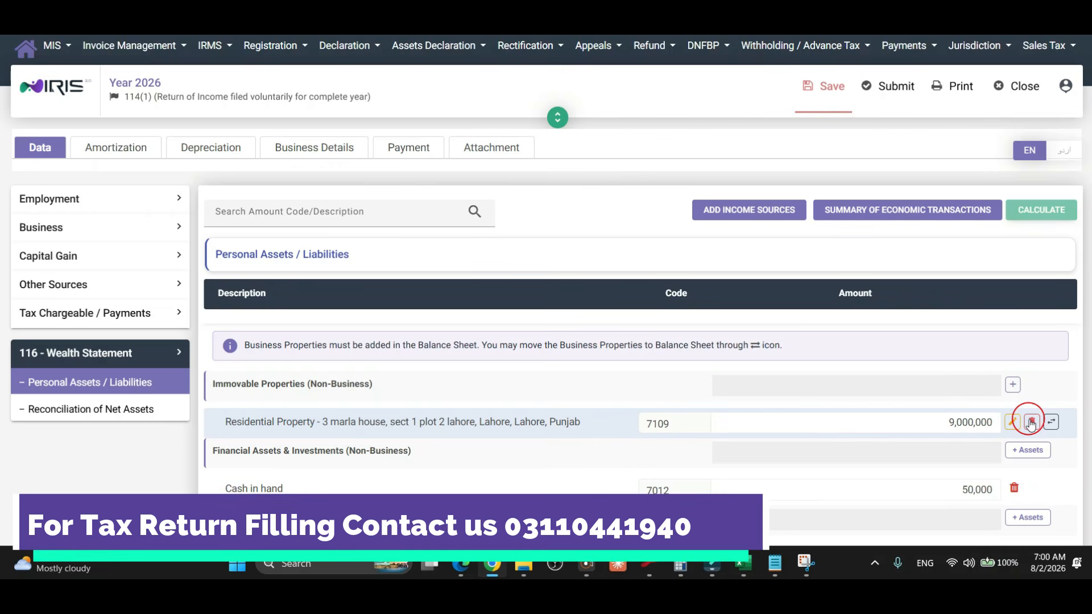
Start marking the house as sold, then close the sale form without saving.
click(1031, 422)
click(682, 346)
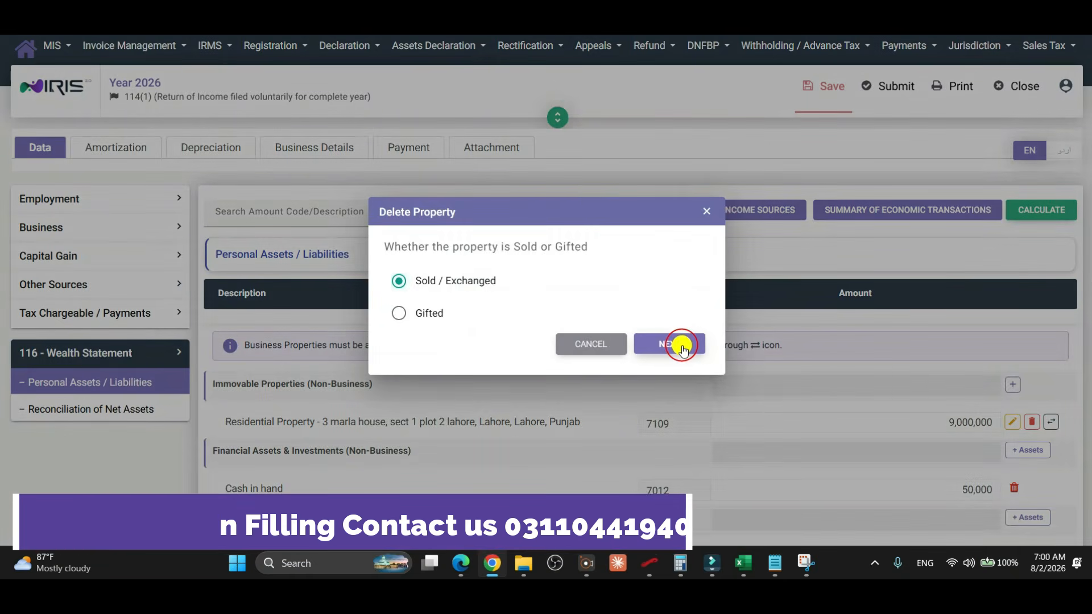
click(830, 79)
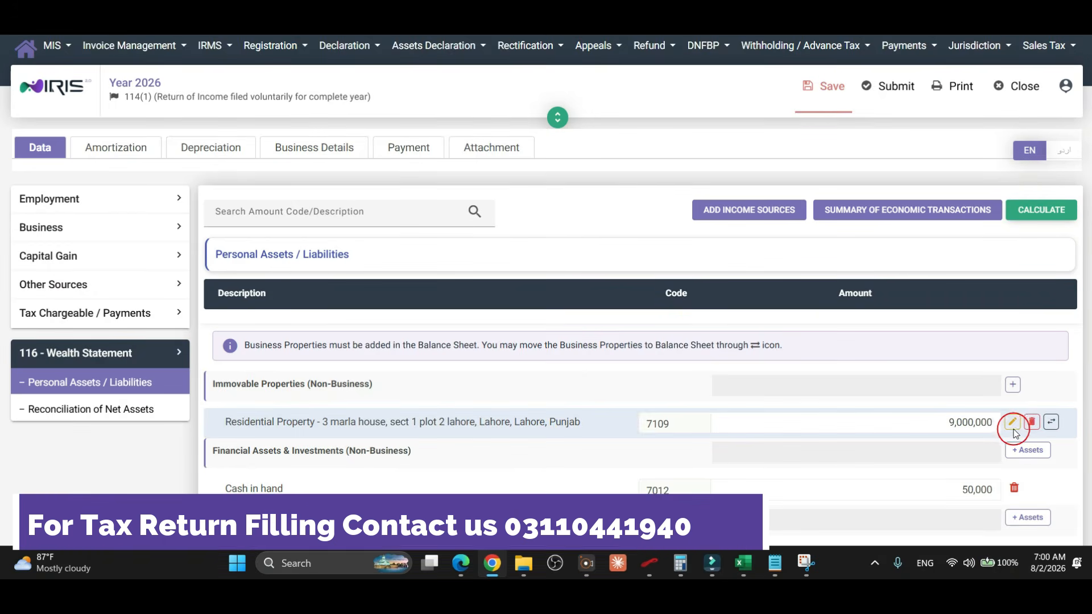
Change the house's date of acquisition to 8 March 2015.
click(1011, 424)
click(770, 188)
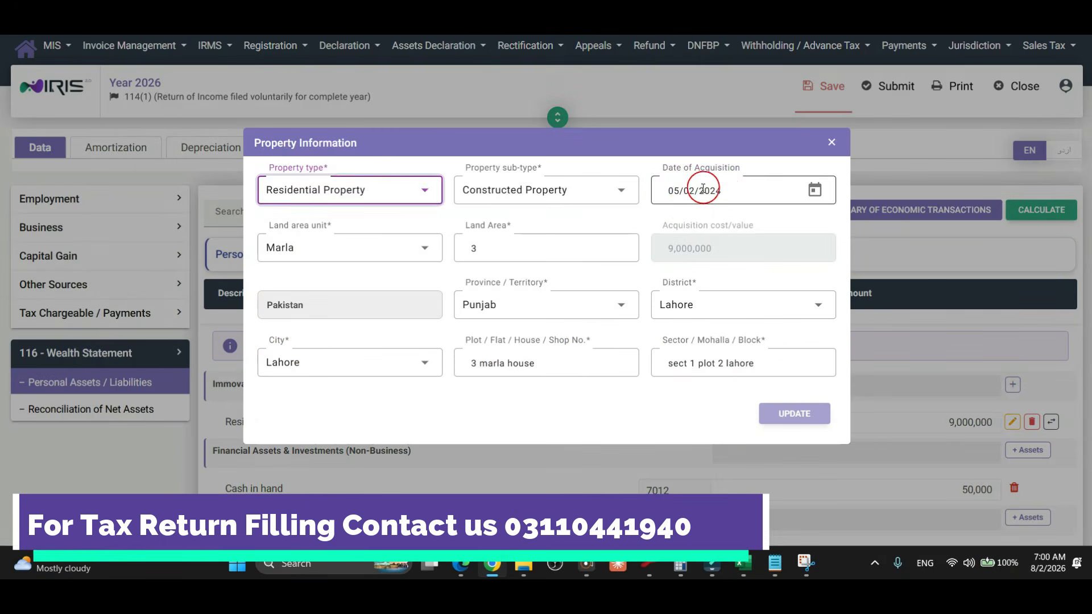
click(814, 189)
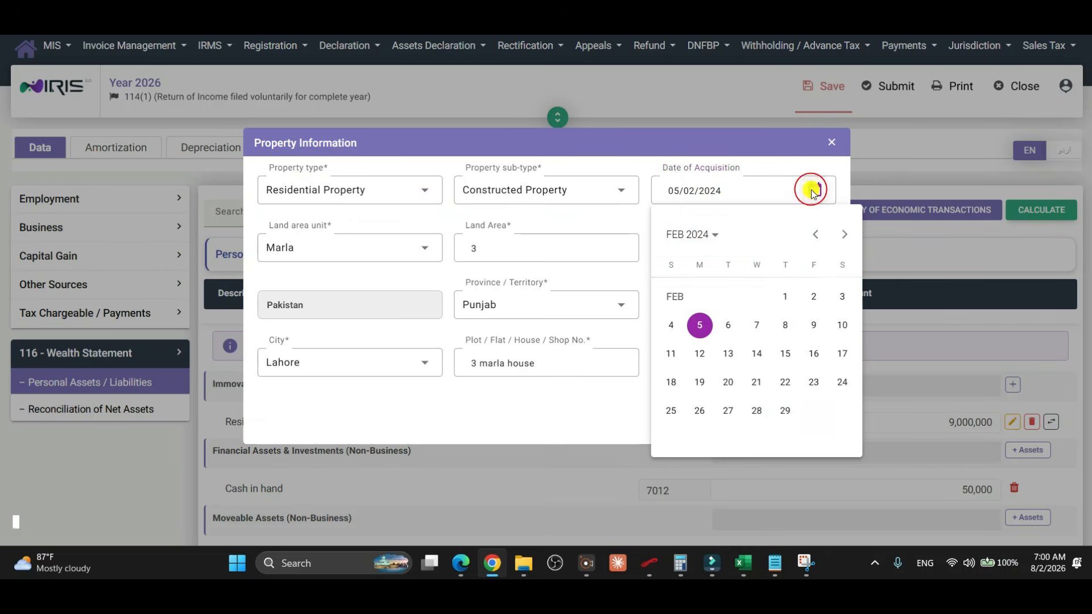
click(712, 236)
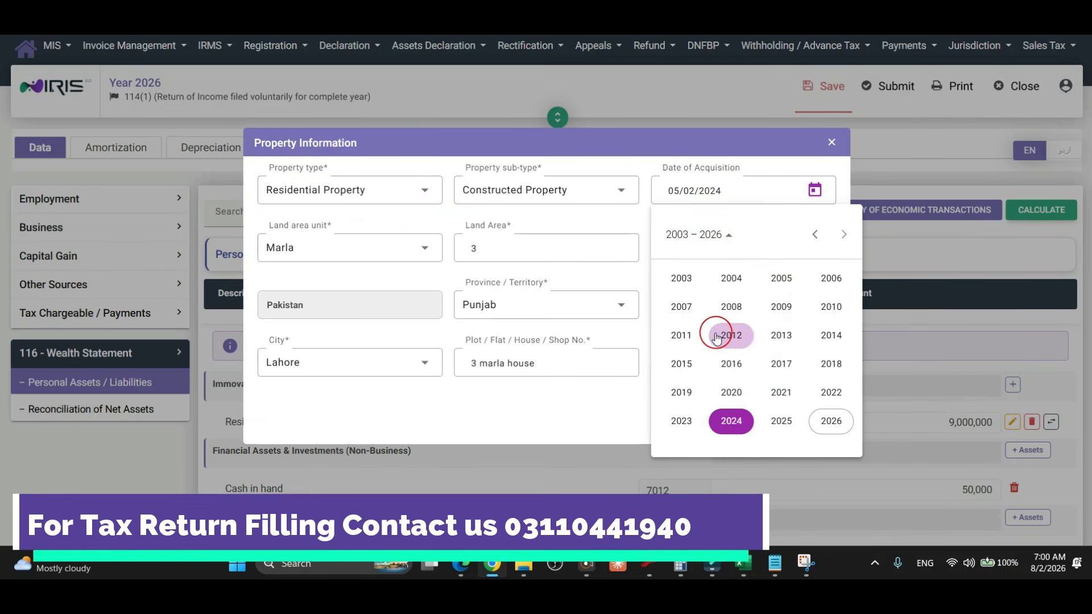
click(681, 363)
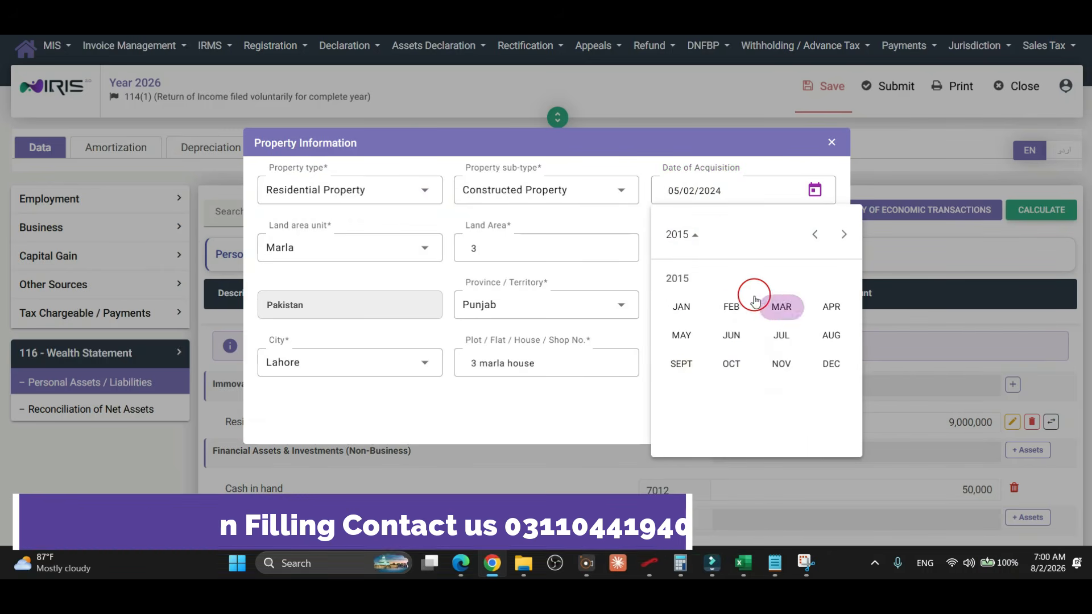
click(777, 314)
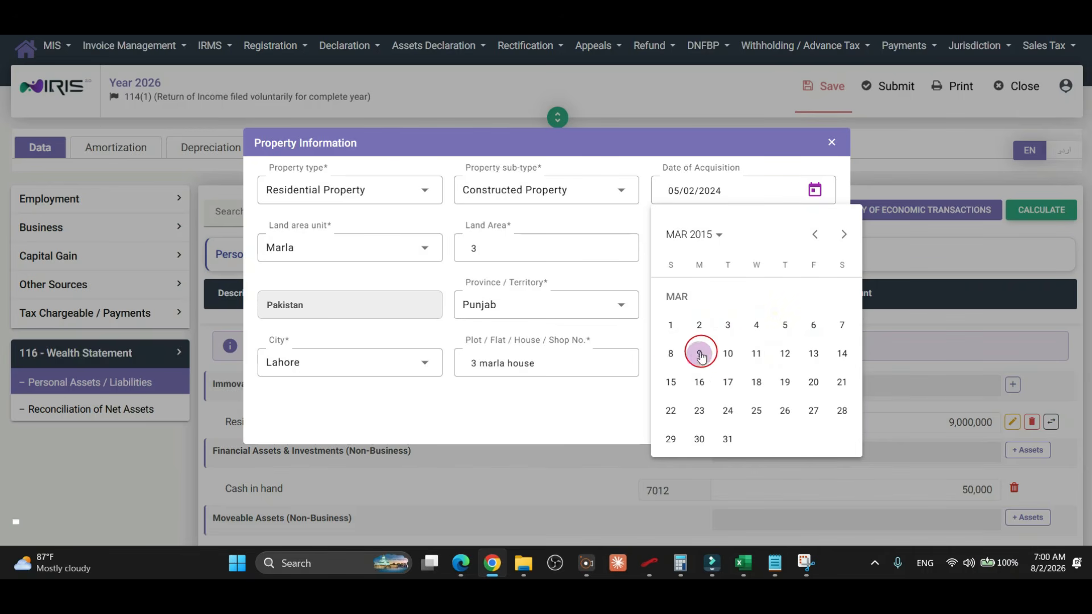
click(673, 354)
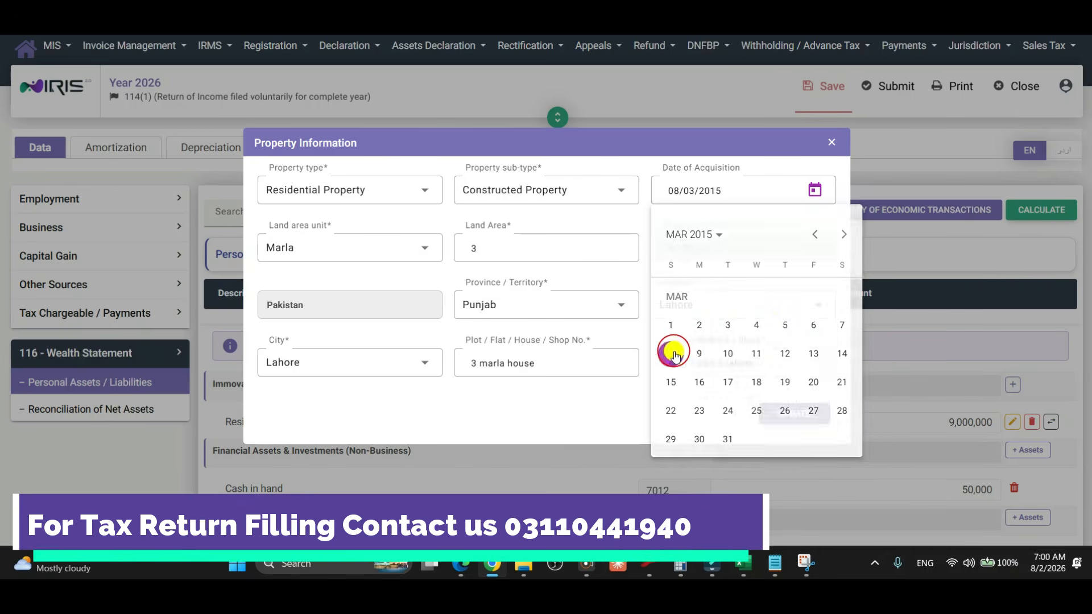
click(819, 411)
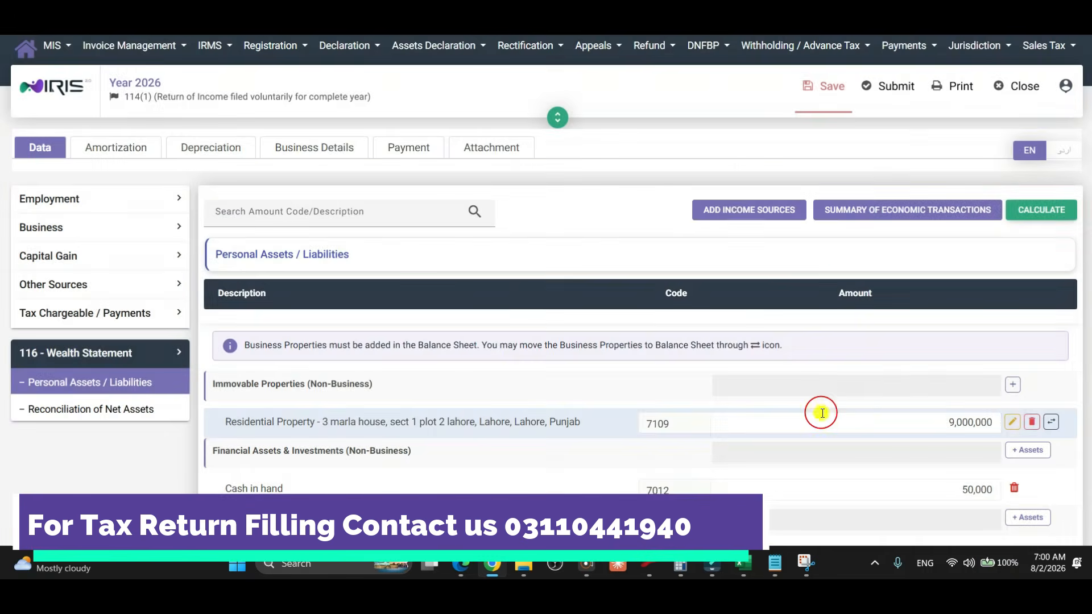
Mark the 3 marla house as sold with a sale date of 4 March 2026.
click(1012, 422)
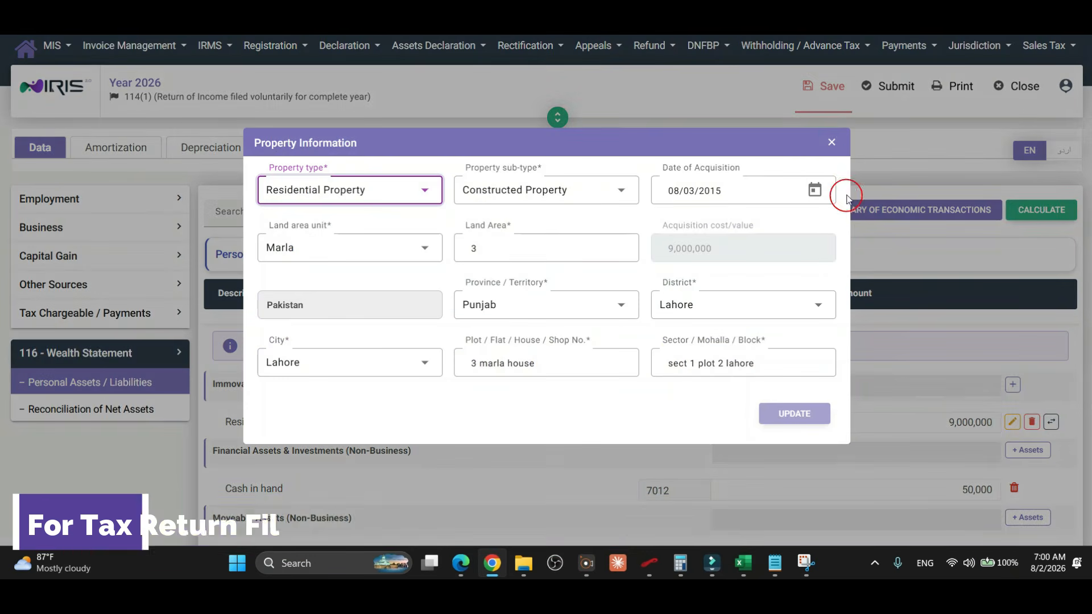
click(831, 141)
click(1031, 422)
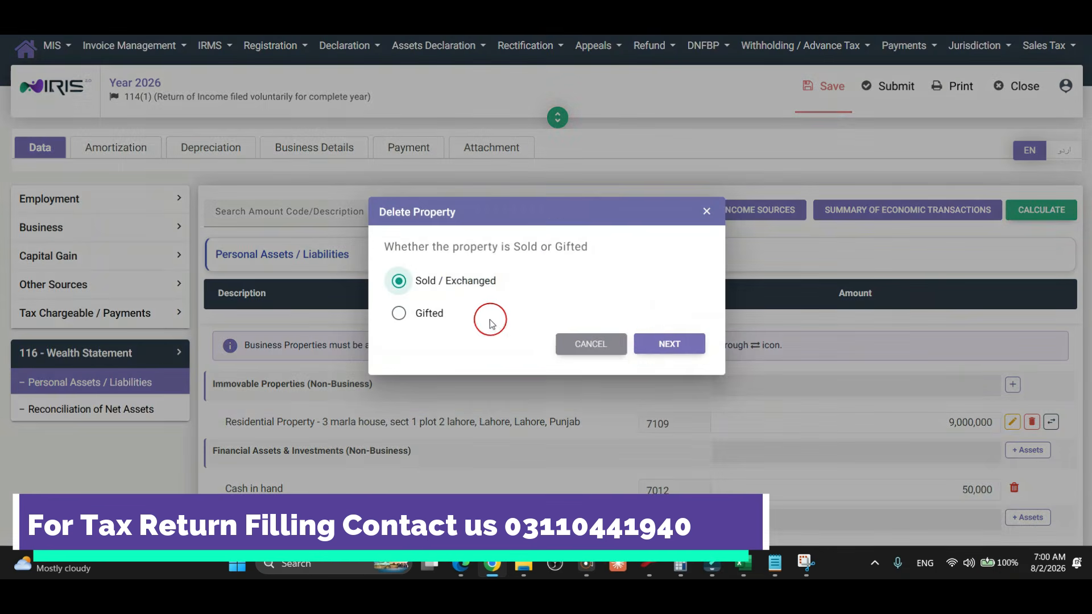
click(664, 345)
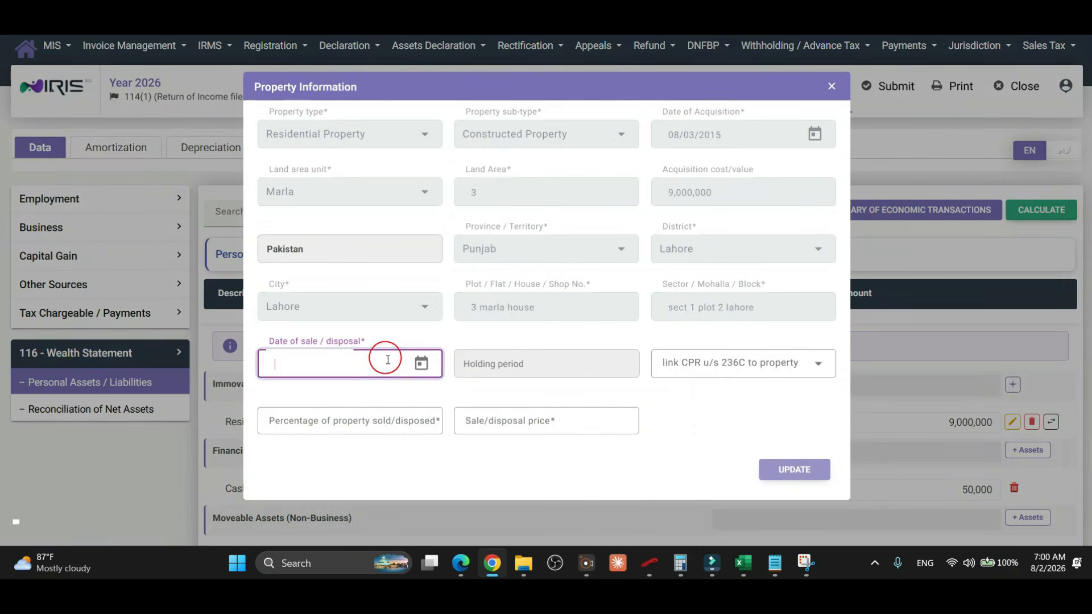
click(421, 363)
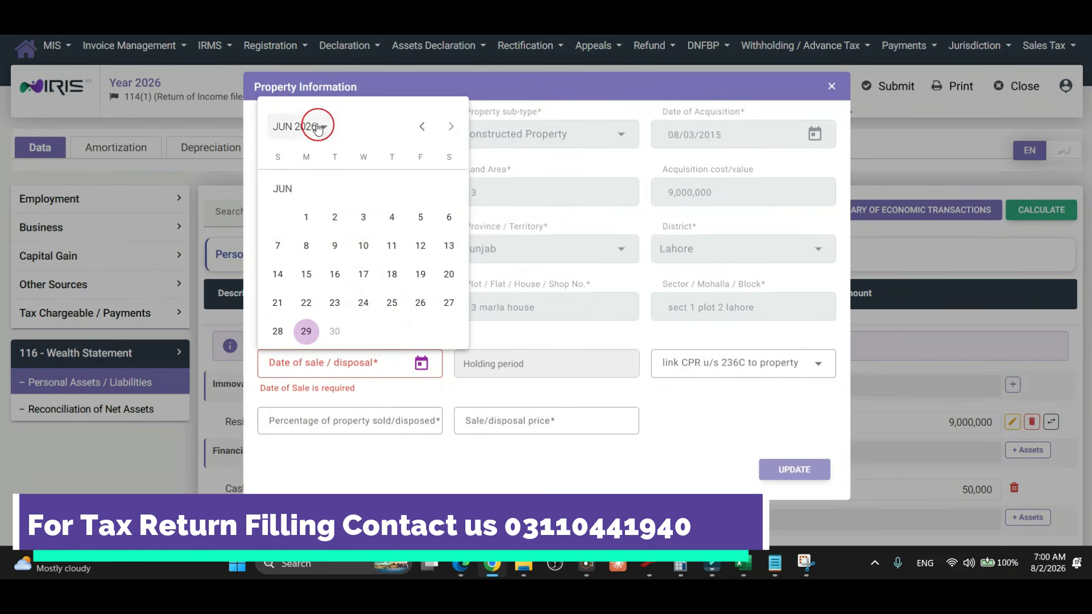
click(318, 127)
click(433, 314)
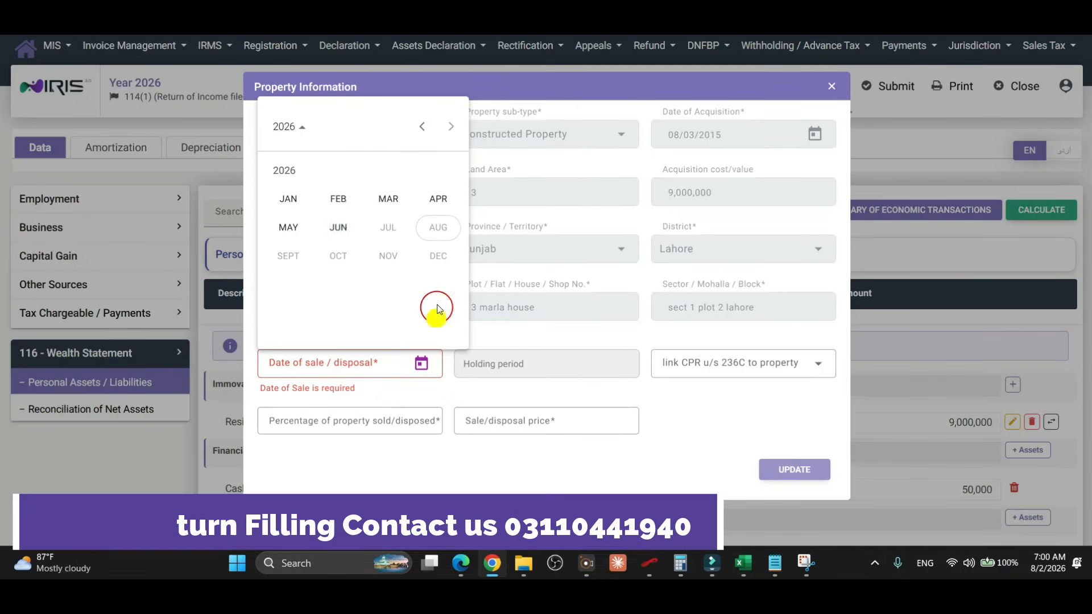
click(389, 199)
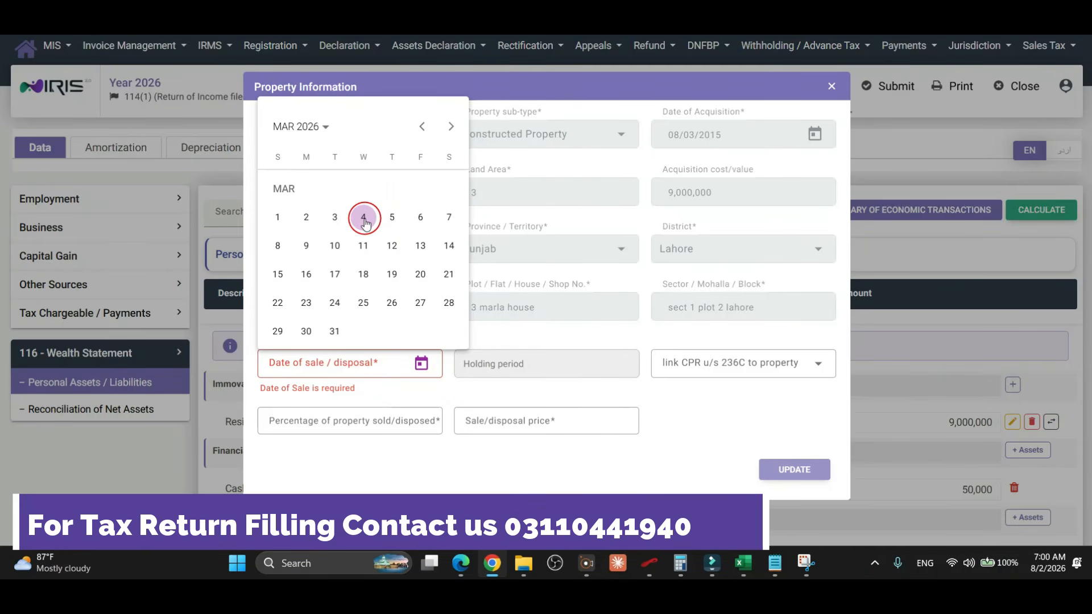
click(365, 217)
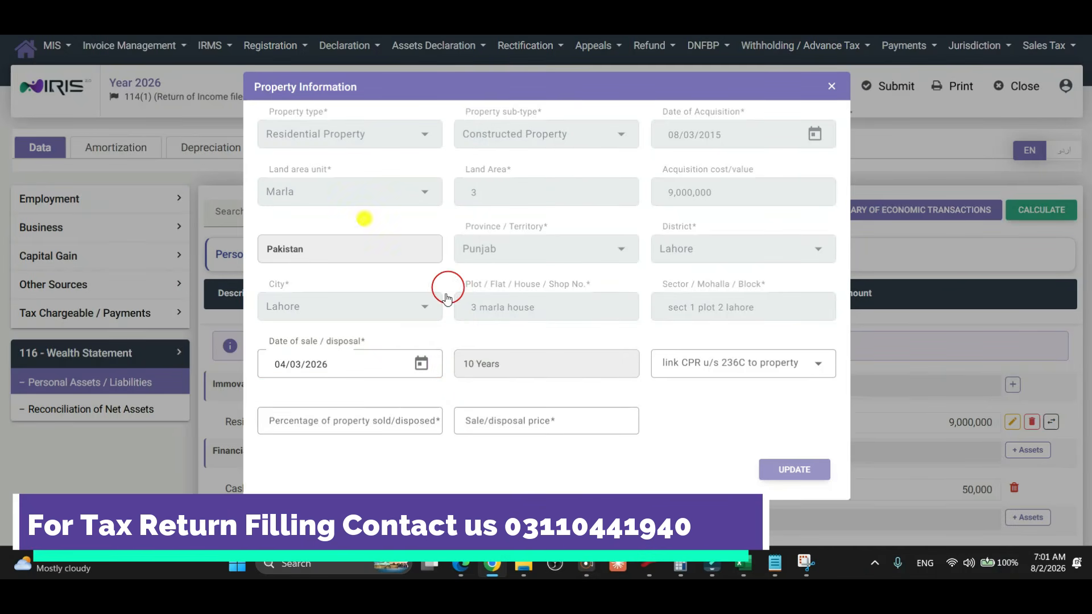
Enter 100% sold and a sale price of 8,500,000, then update the record.
click(416, 426)
text(100)
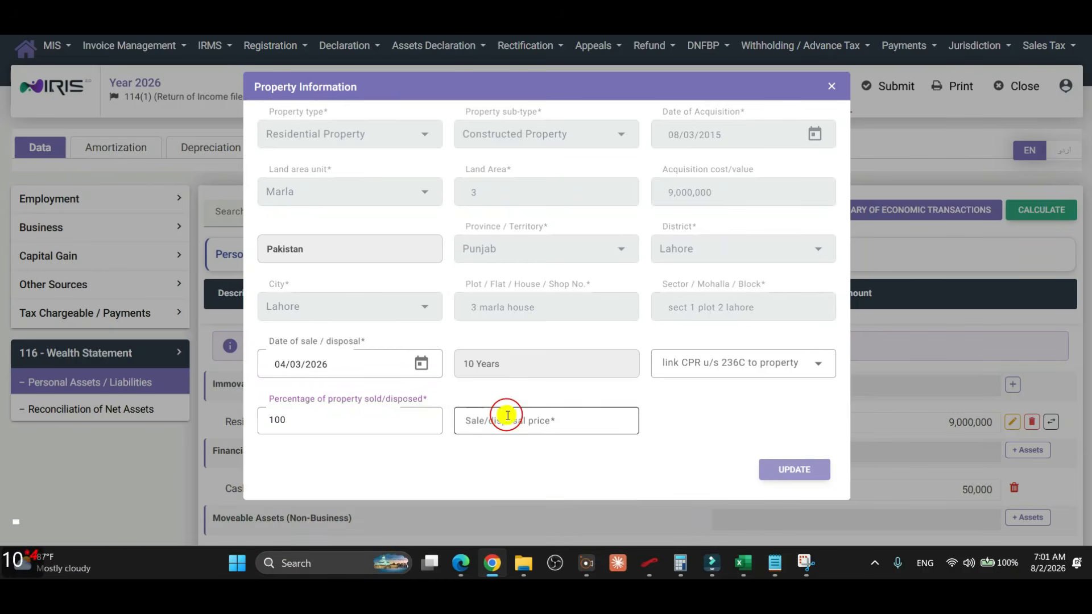
click(507, 415)
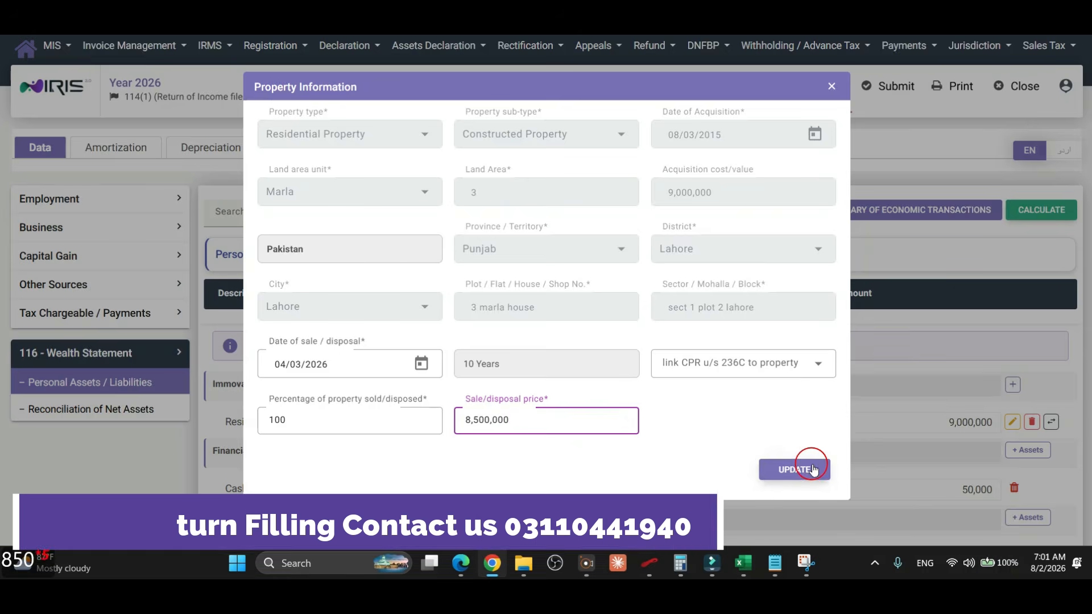
click(794, 469)
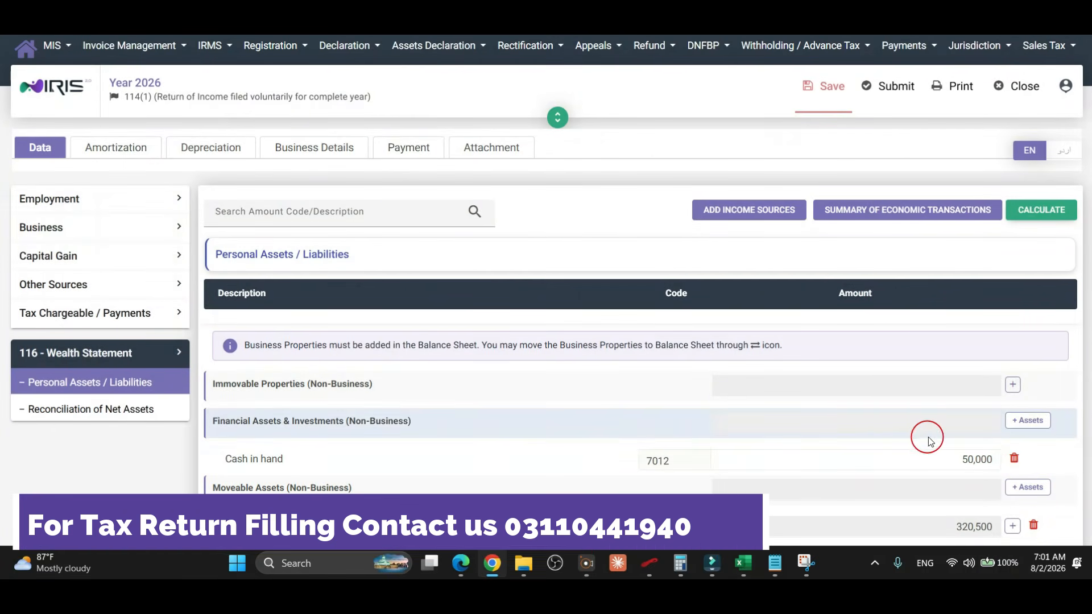
View the house's 37(1A) capital gain: sale 8,500,000, loss -500,000, tax 0.
click(87, 249)
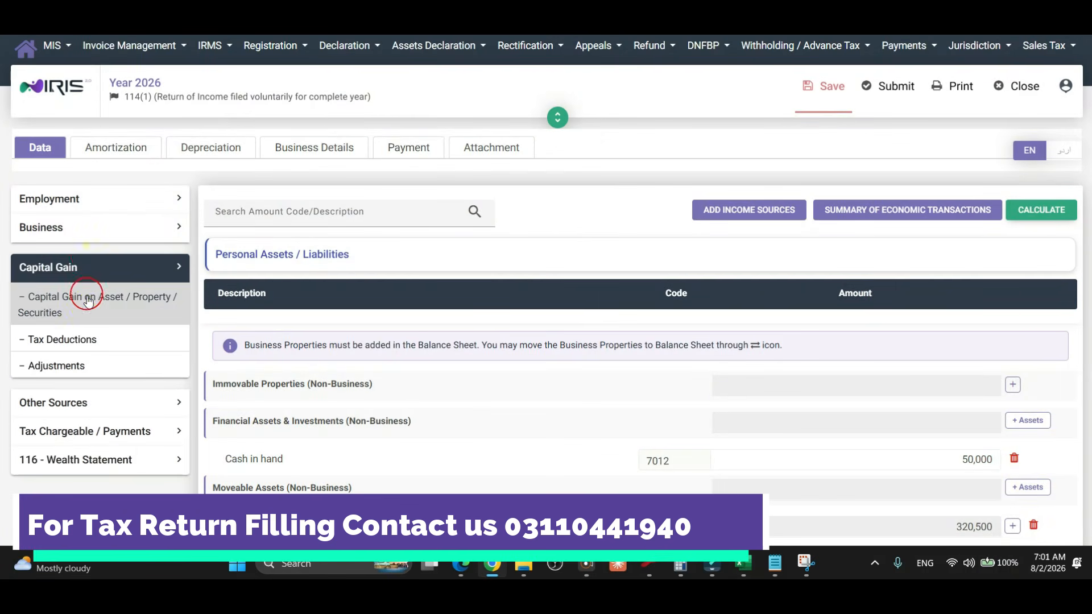
click(113, 307)
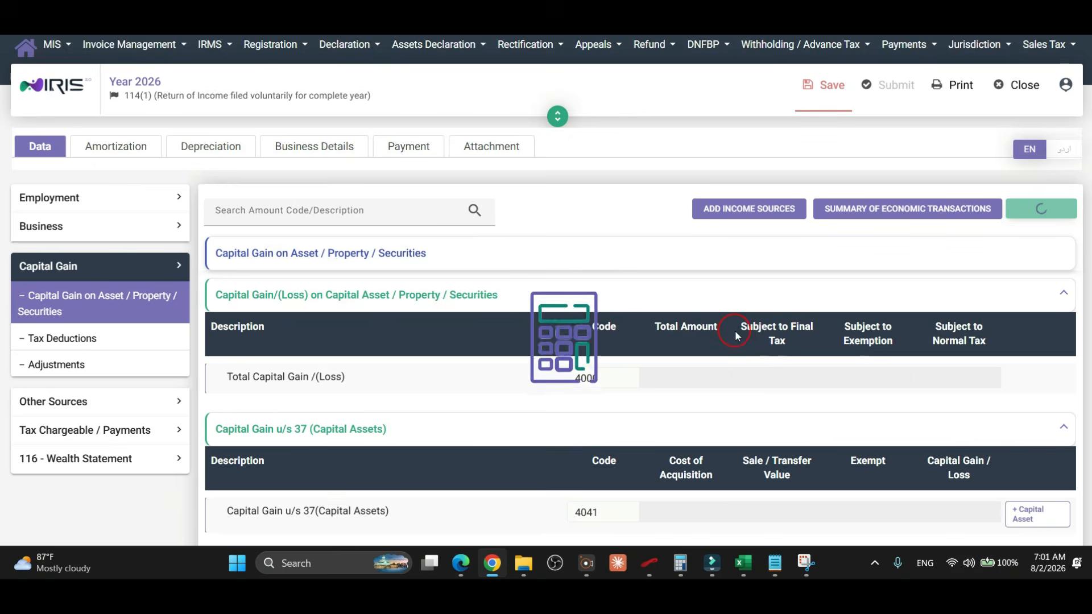
scroll(736, 335, down, 2)
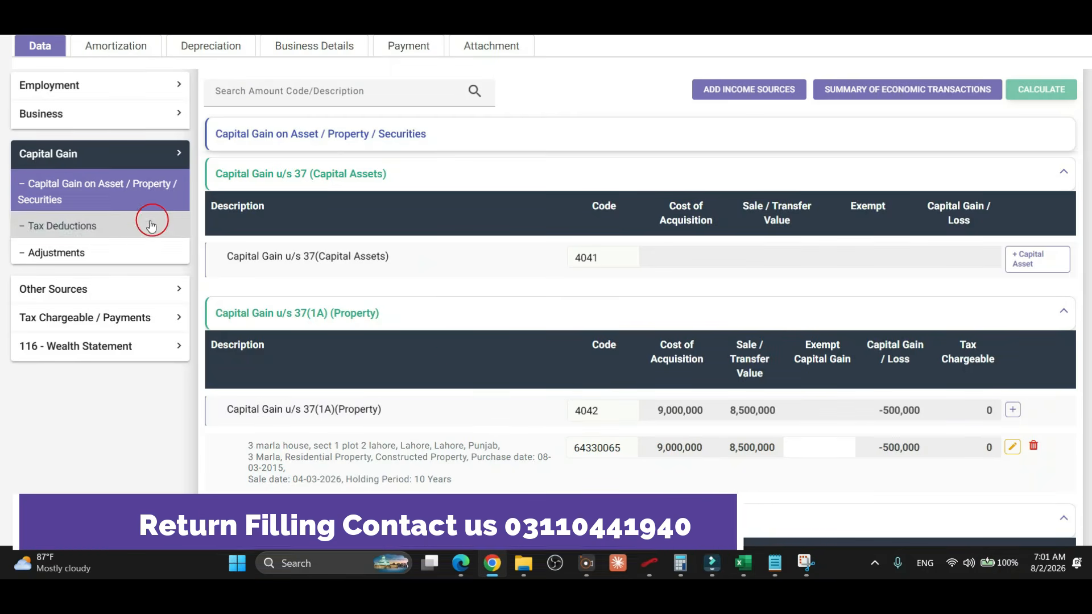
Go to the Withholding Tax page under Tax Chargeable / Payments.
scroll(120, 273, down, 1)
click(112, 332)
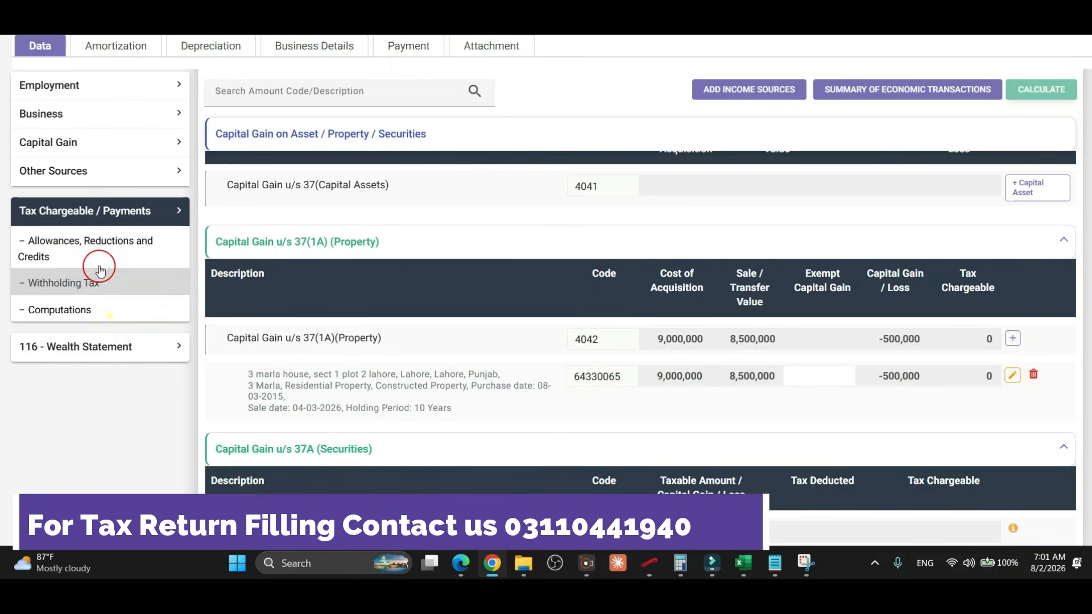
click(94, 283)
scroll(620, 348, down, 1)
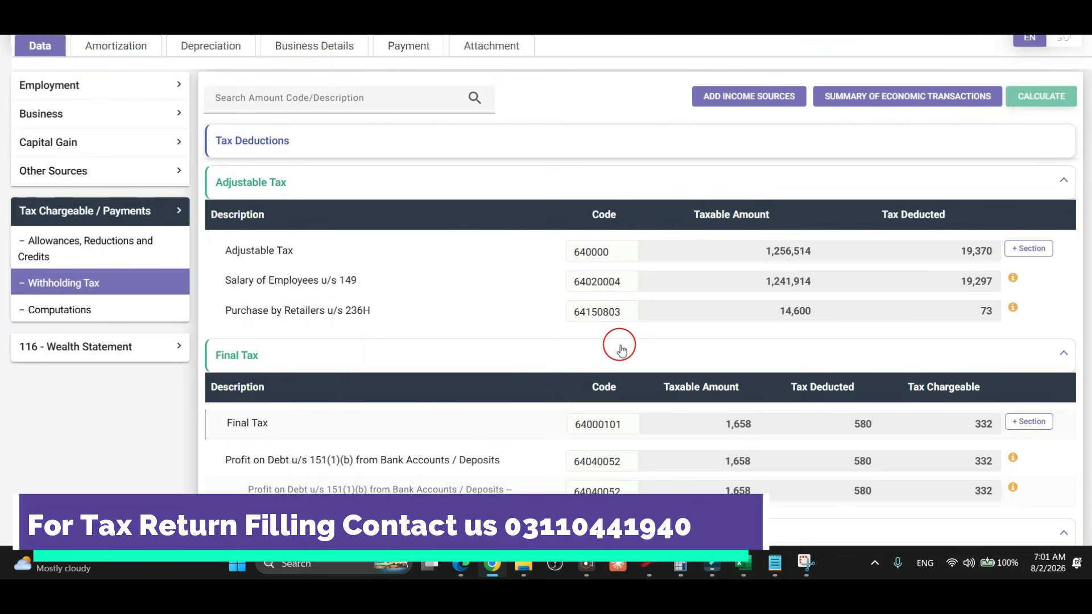
scroll(619, 346, down, 2)
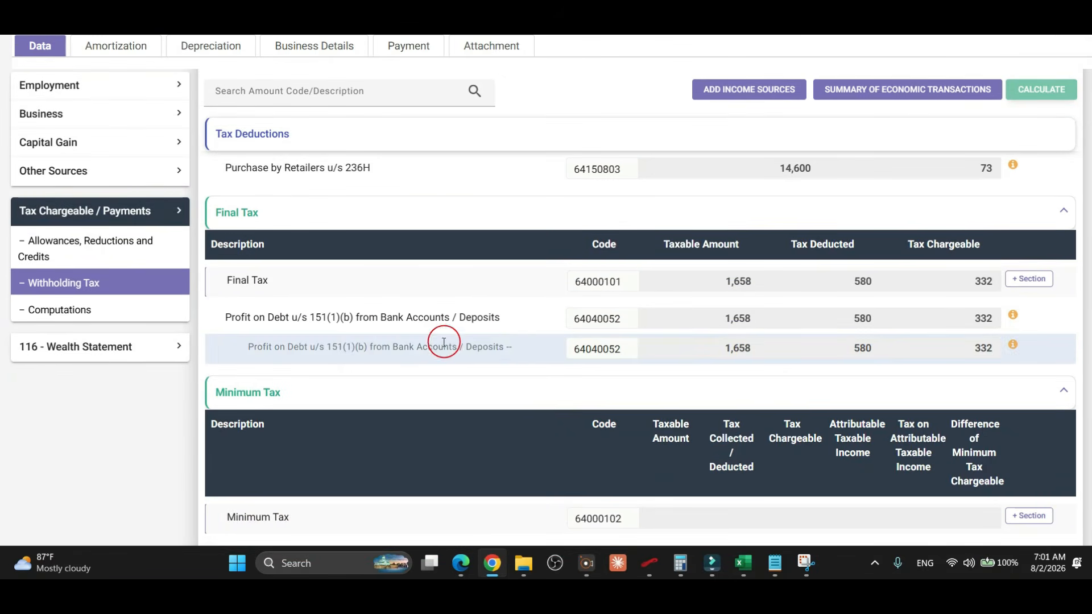
scroll(504, 358, down, 2)
scroll(501, 358, up, 2)
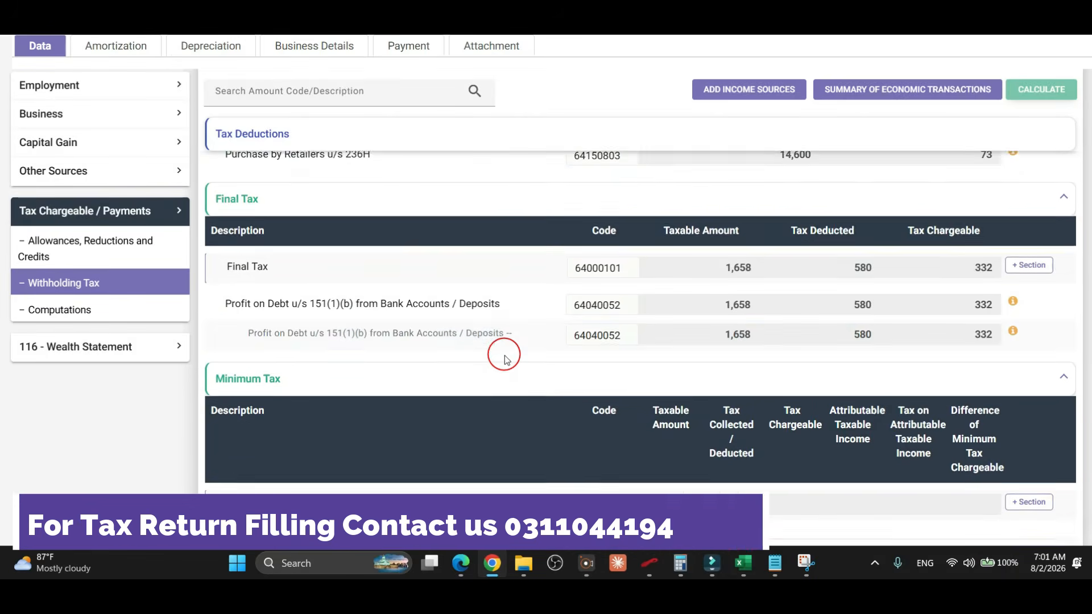
Add the 236C section for 0% capital gains u/s 37(1A) to Final Tax.
click(1030, 280)
scroll(437, 283, down, 3)
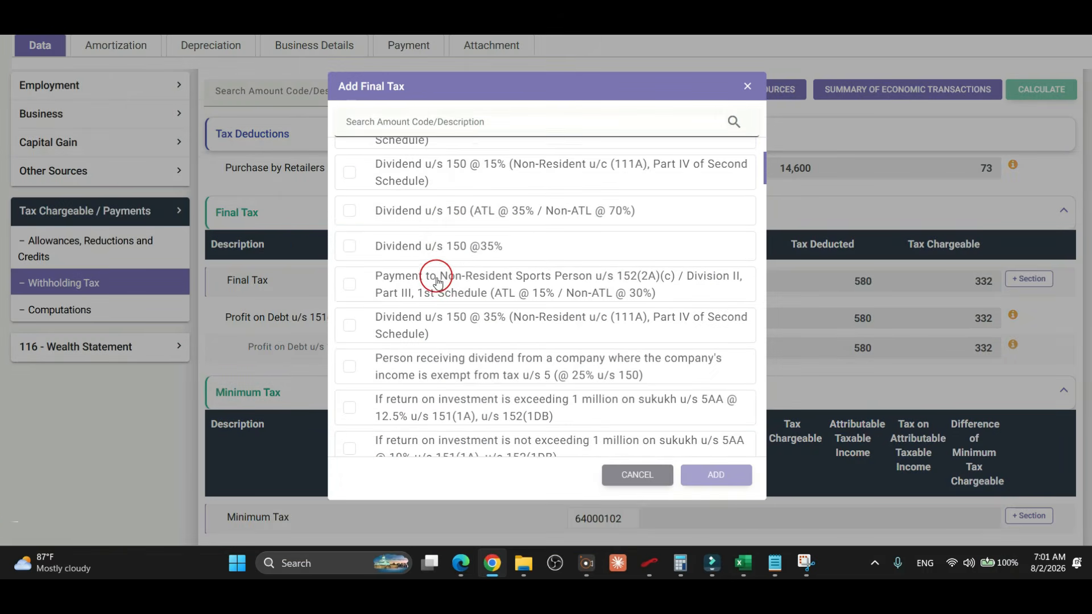
scroll(438, 282, down, 10)
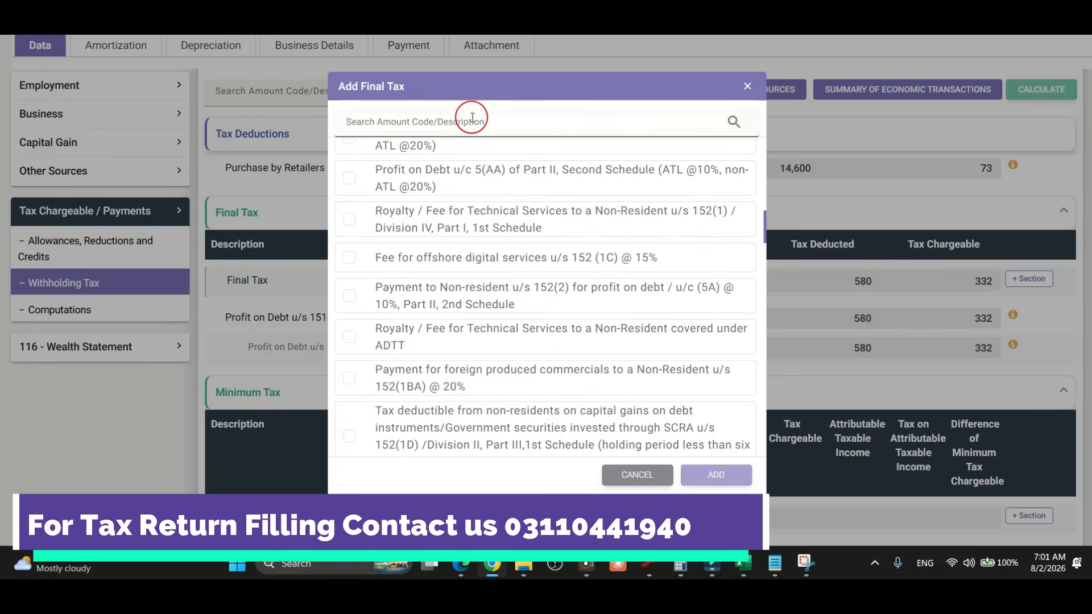
click(488, 128)
text(236c)
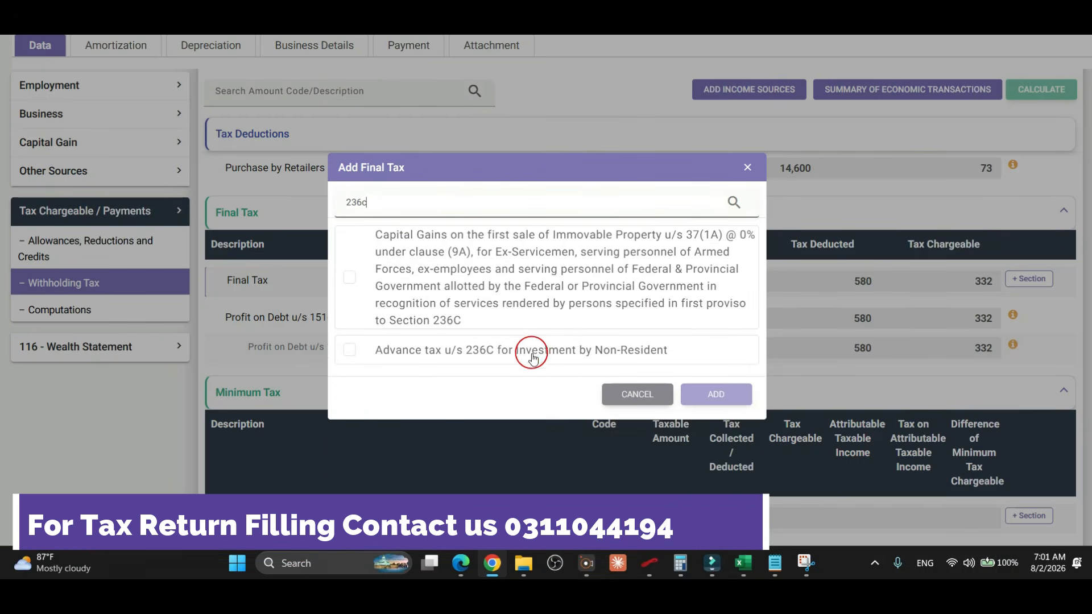
click(351, 278)
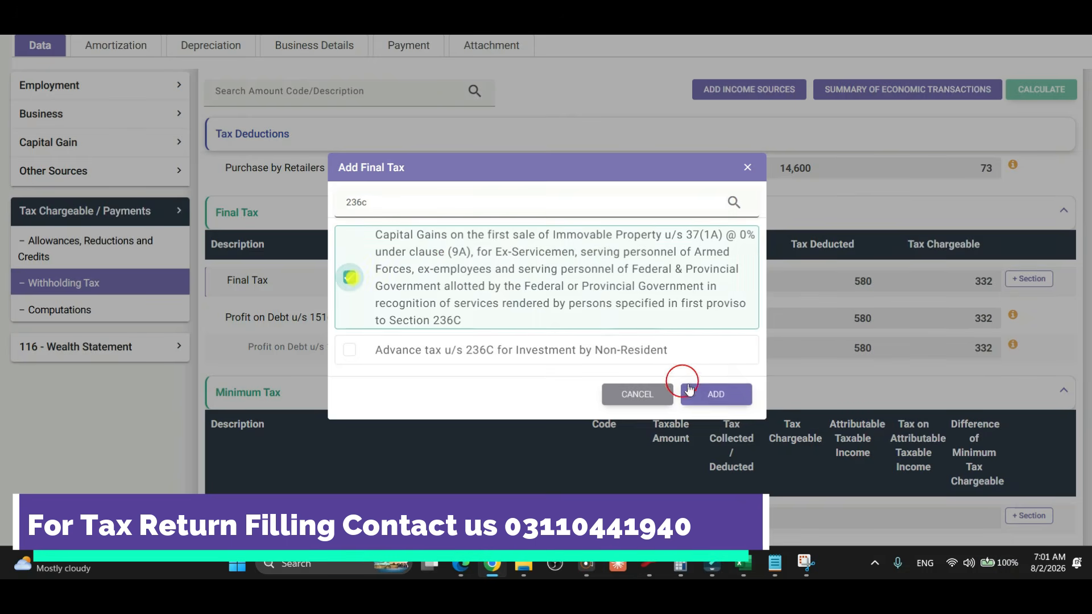
click(714, 397)
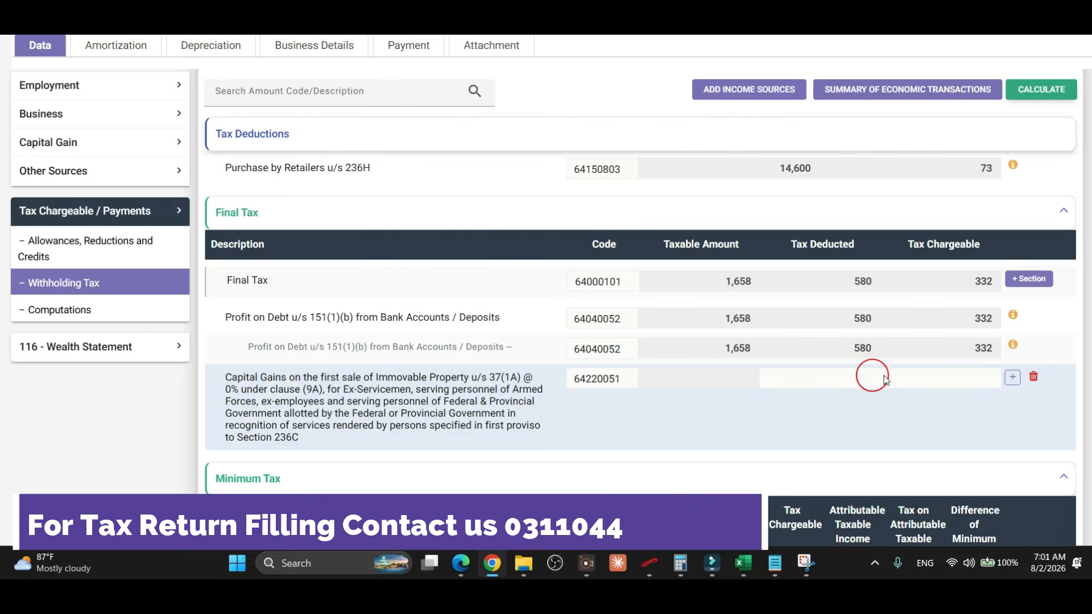
click(1013, 379)
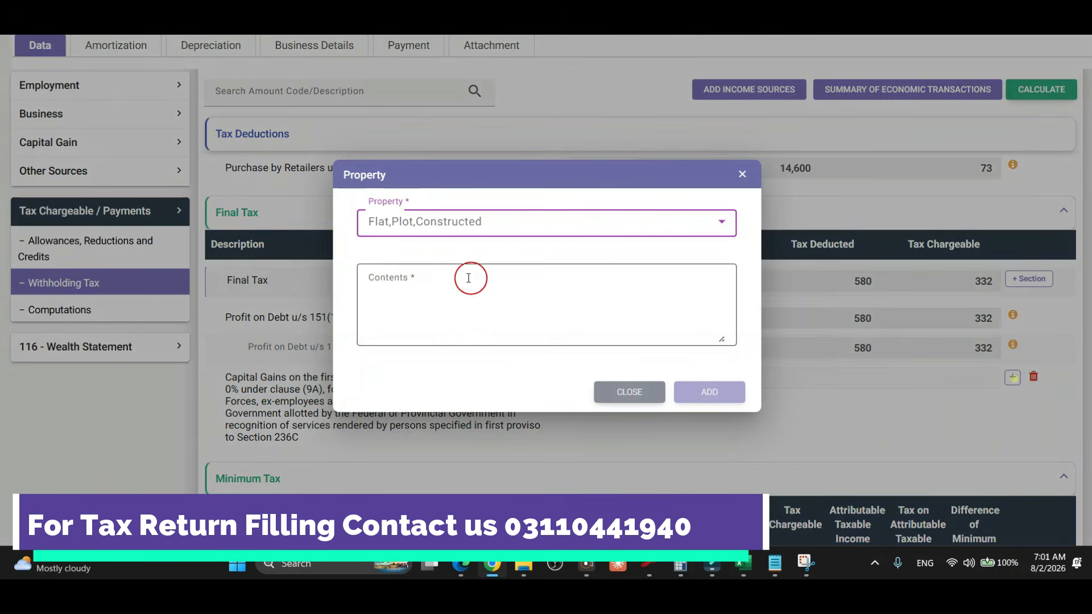
click(424, 235)
click(401, 343)
click(460, 277)
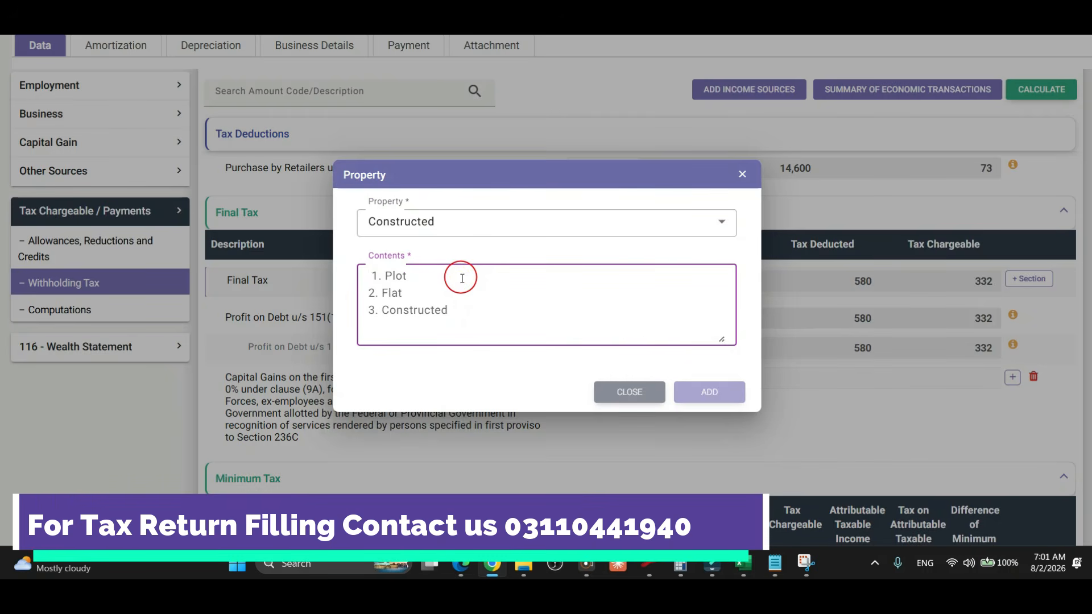
text(x)
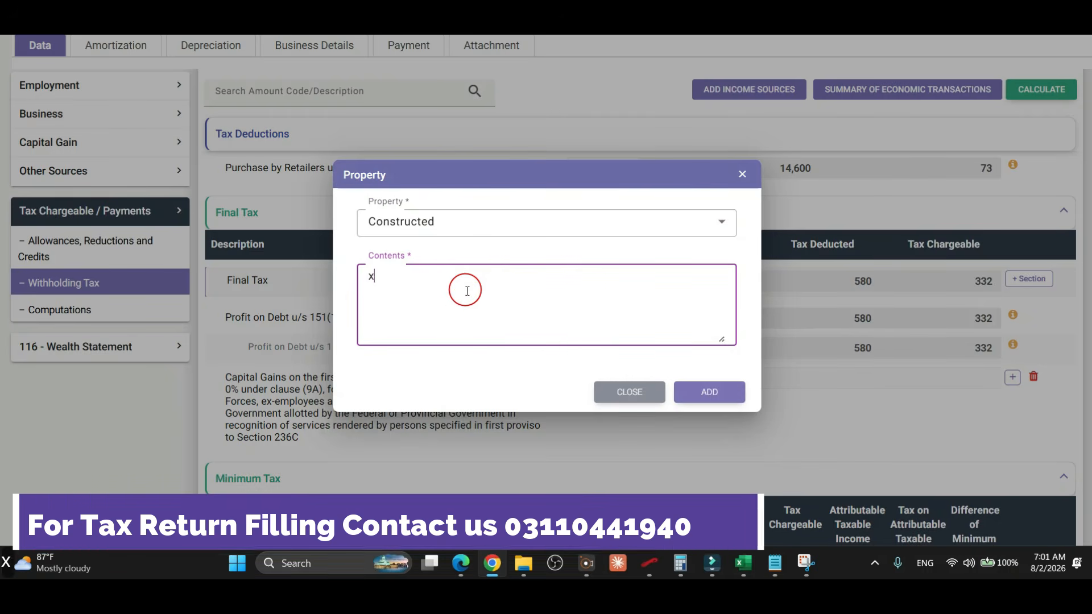
text(yz)
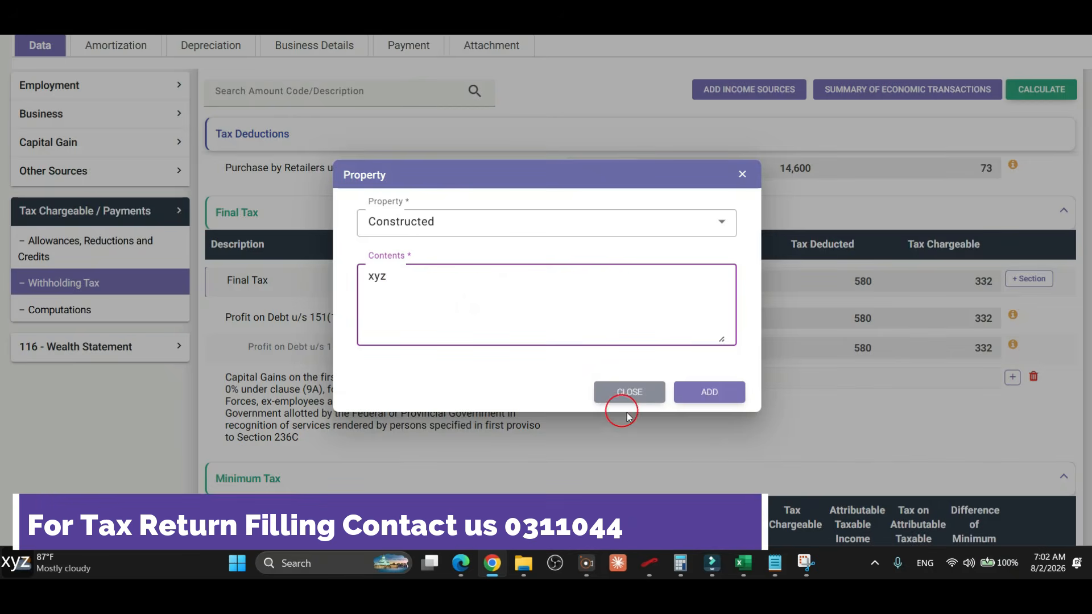
click(629, 392)
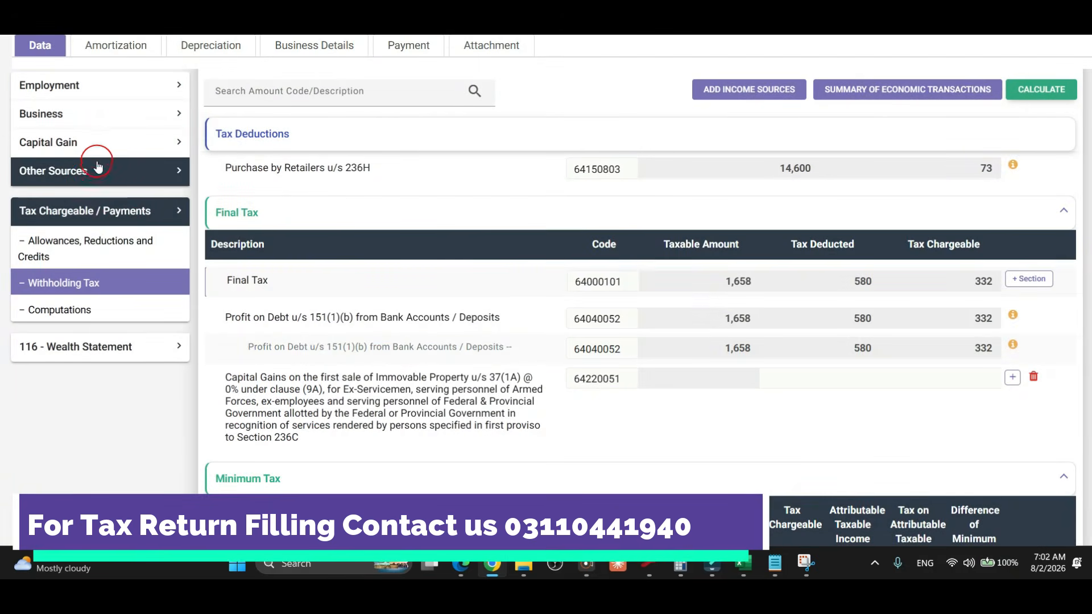
click(83, 143)
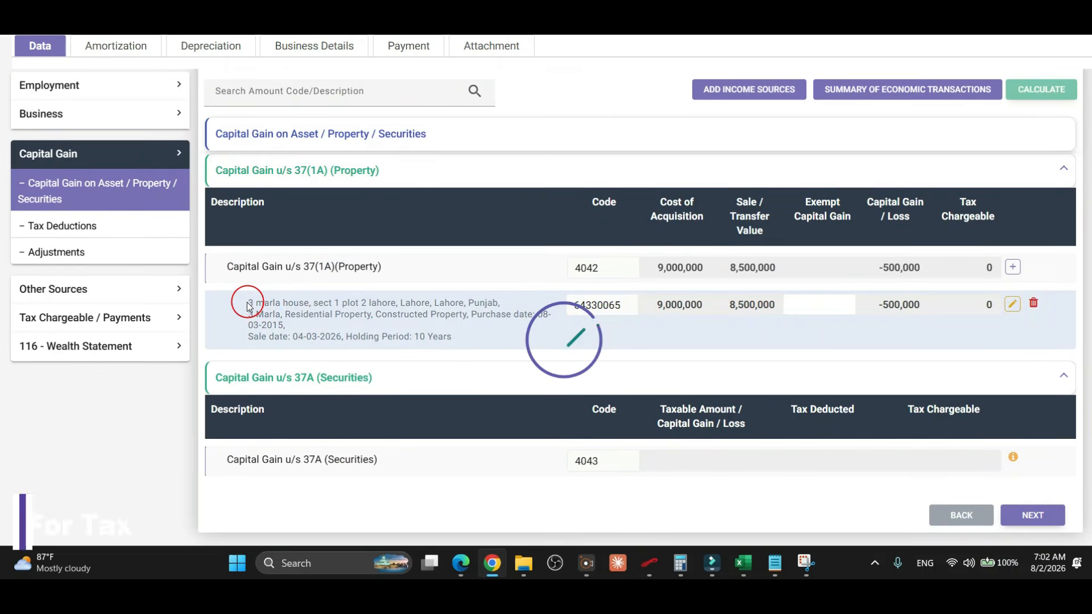
drag(246, 302, 288, 314)
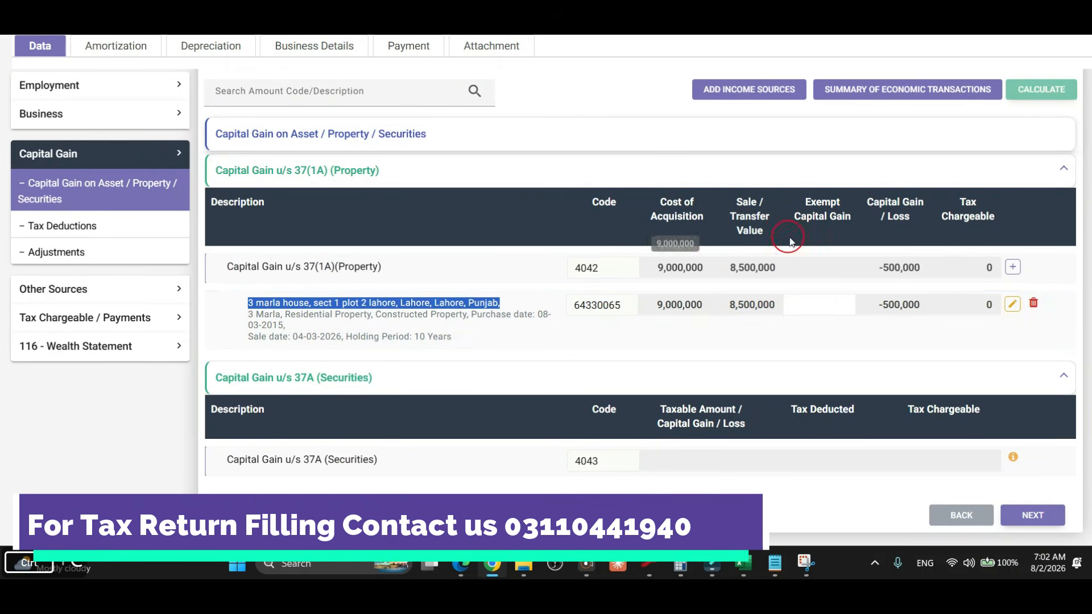
click(149, 317)
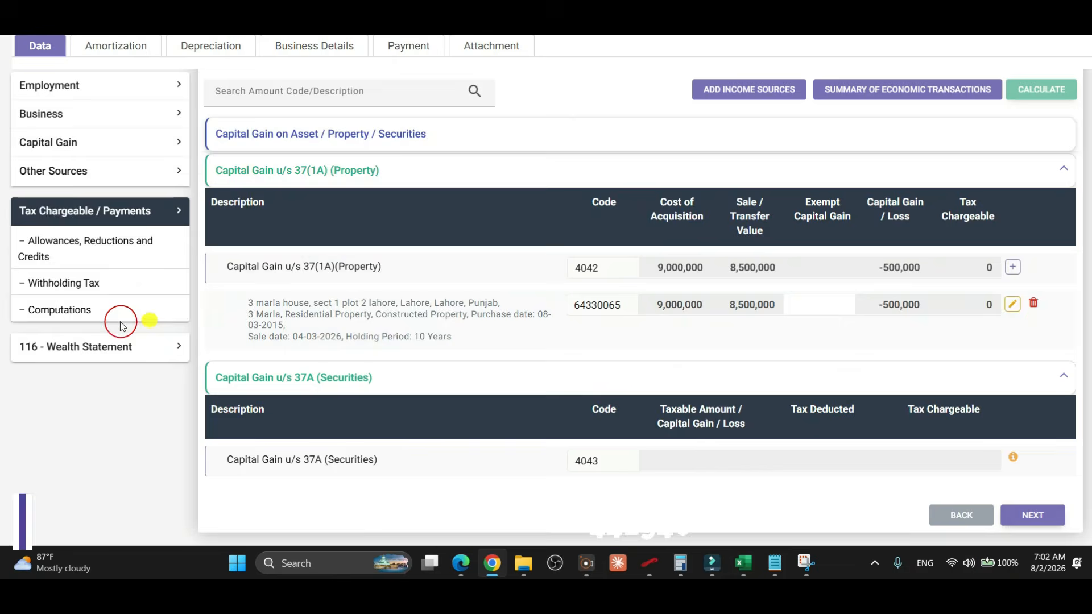
click(80, 281)
scroll(808, 330, down, 5)
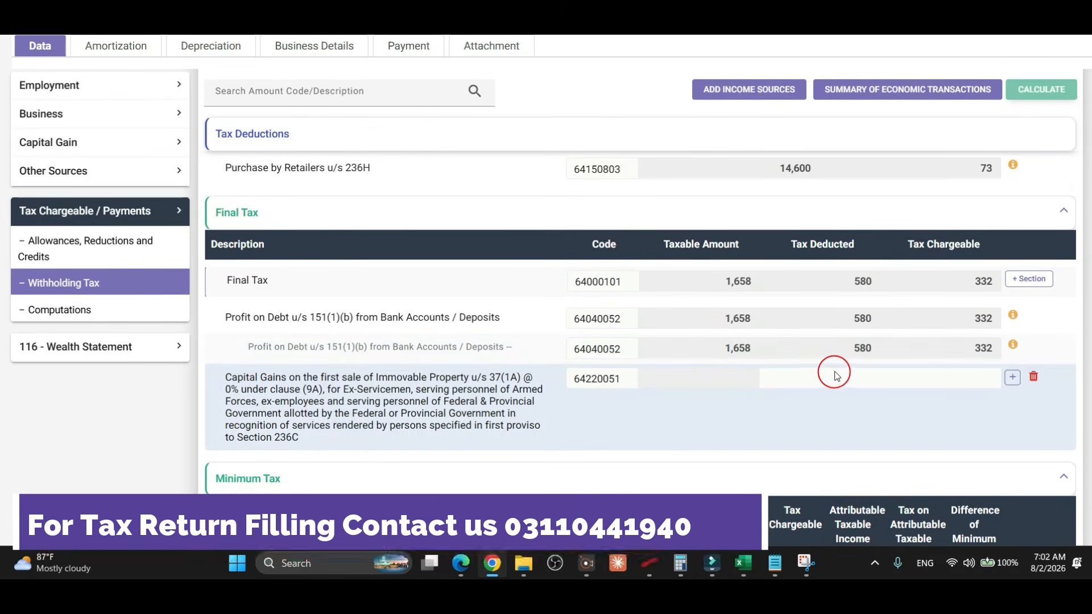
Add a Constructed sub-row with the pasted house address under the 37(1A) capital gains row.
click(1012, 377)
click(497, 293)
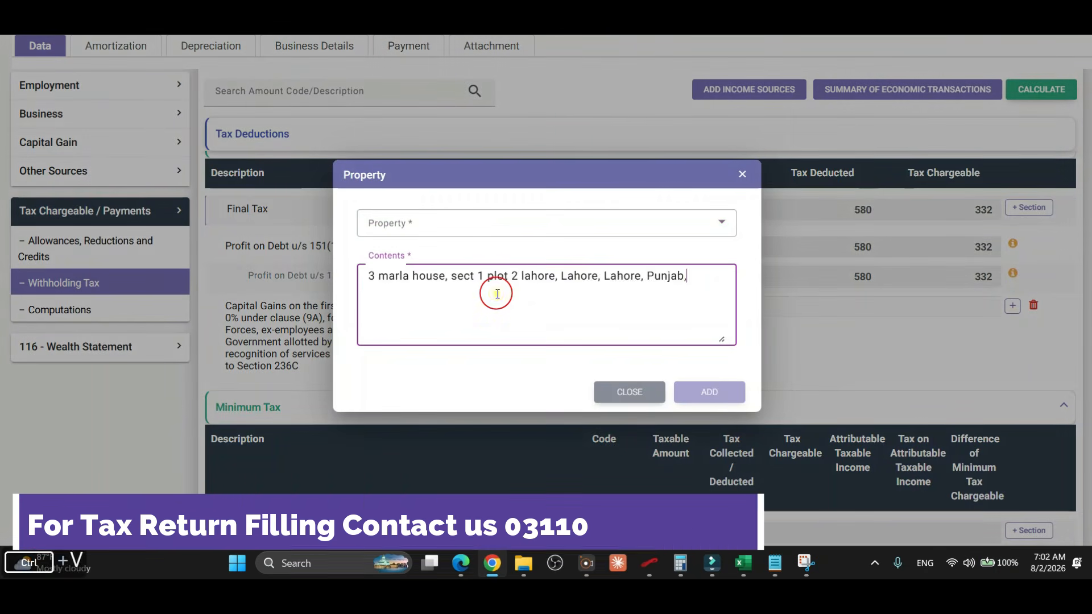
click(482, 223)
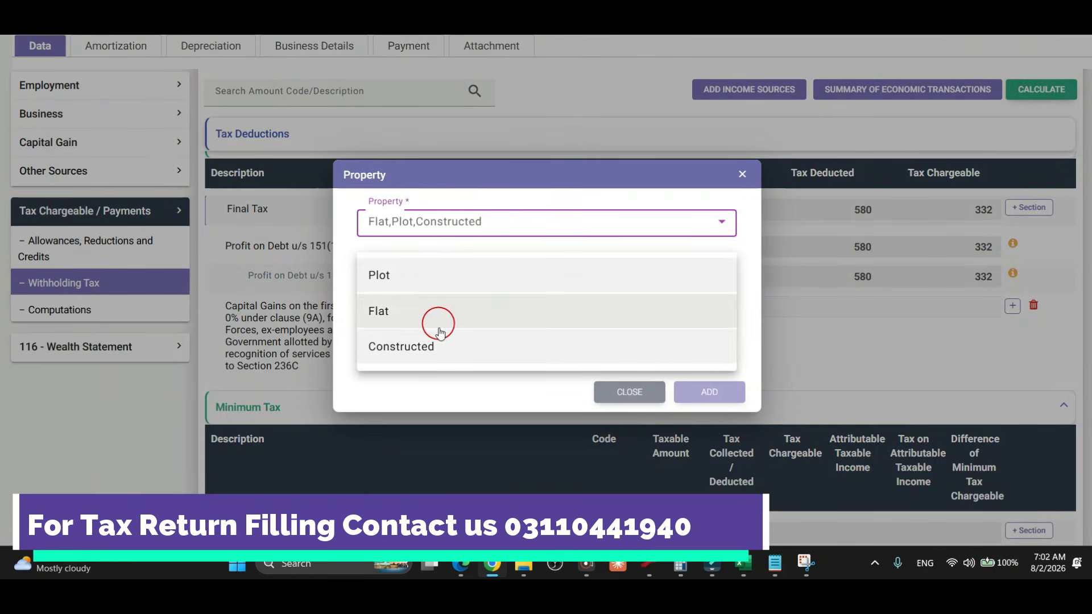
click(435, 343)
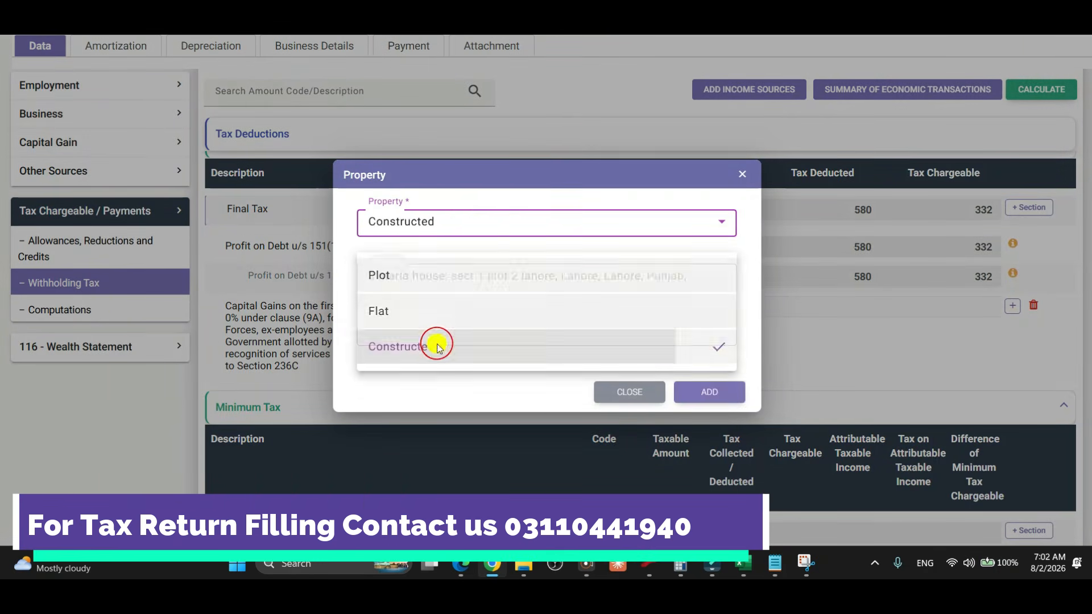
click(720, 391)
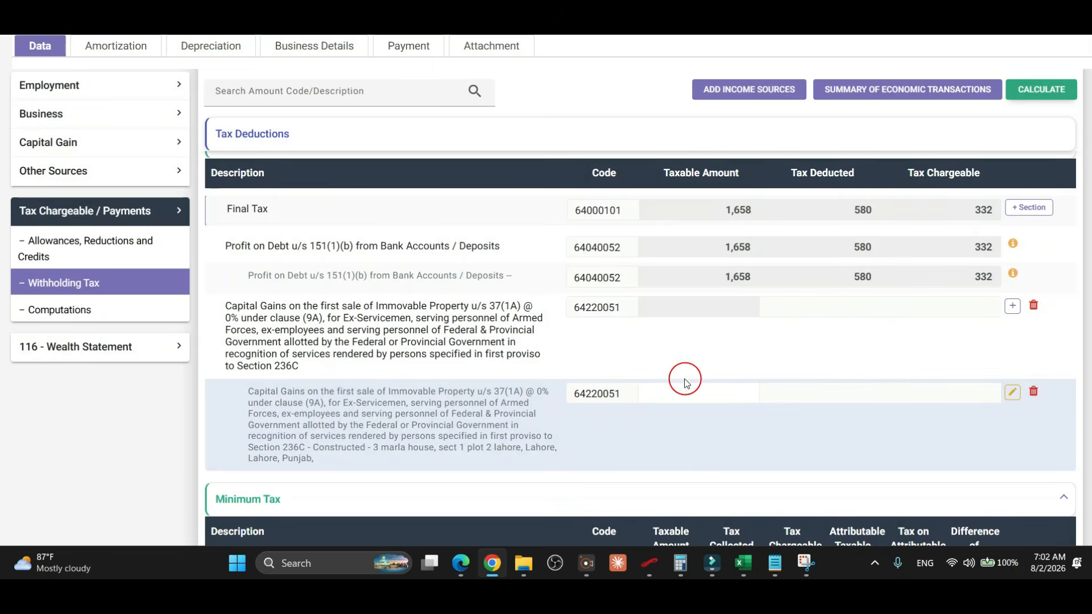
Set the sub-row's taxable amount to 1,520,000 and recalculate the tax.
click(688, 397)
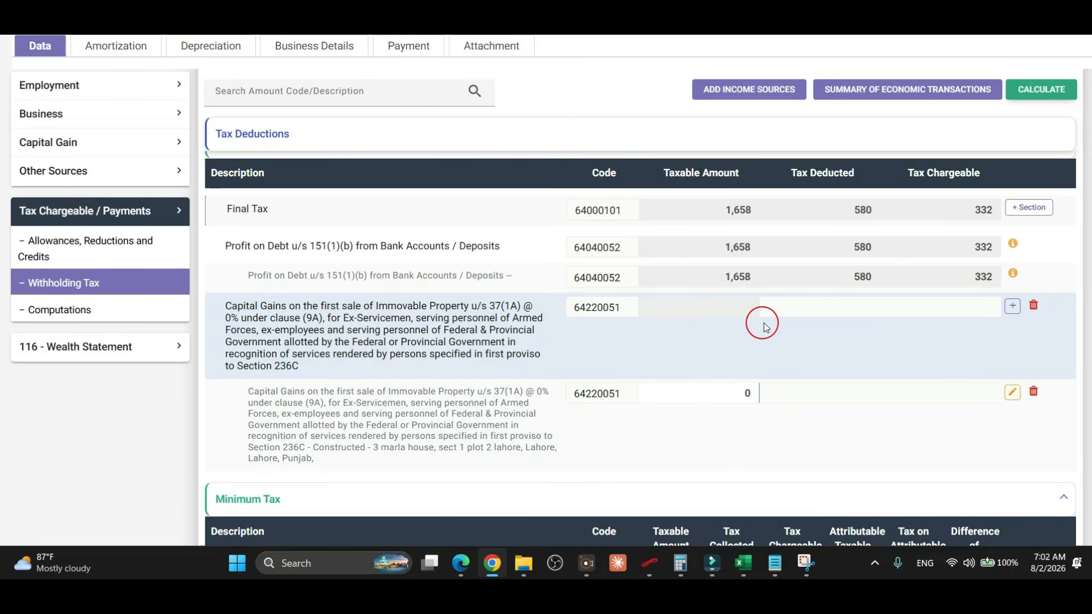
key(BackSpace)
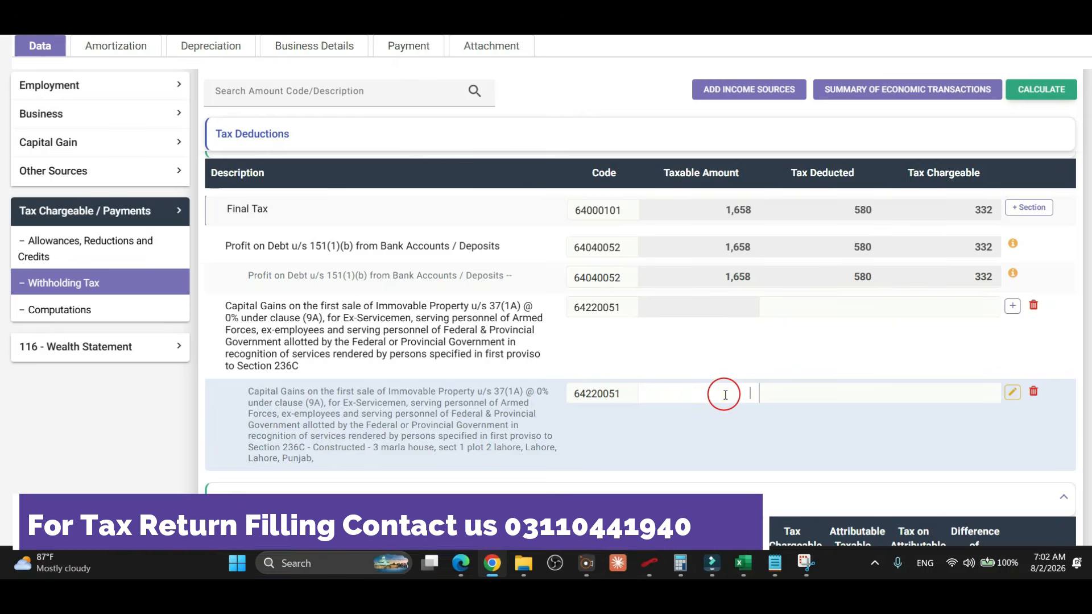
text(5200)
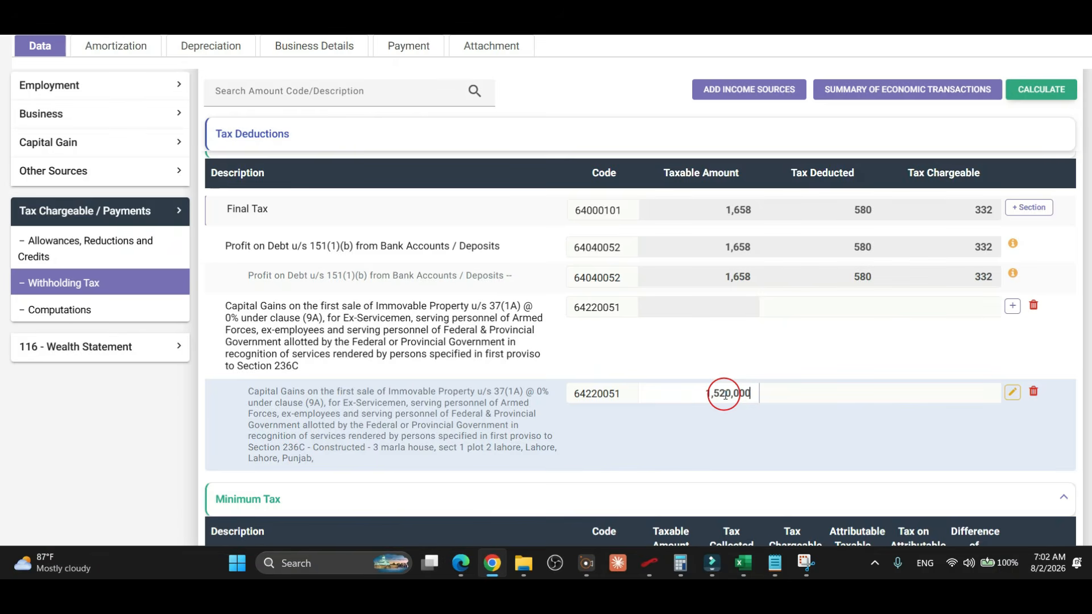
key(Tab)
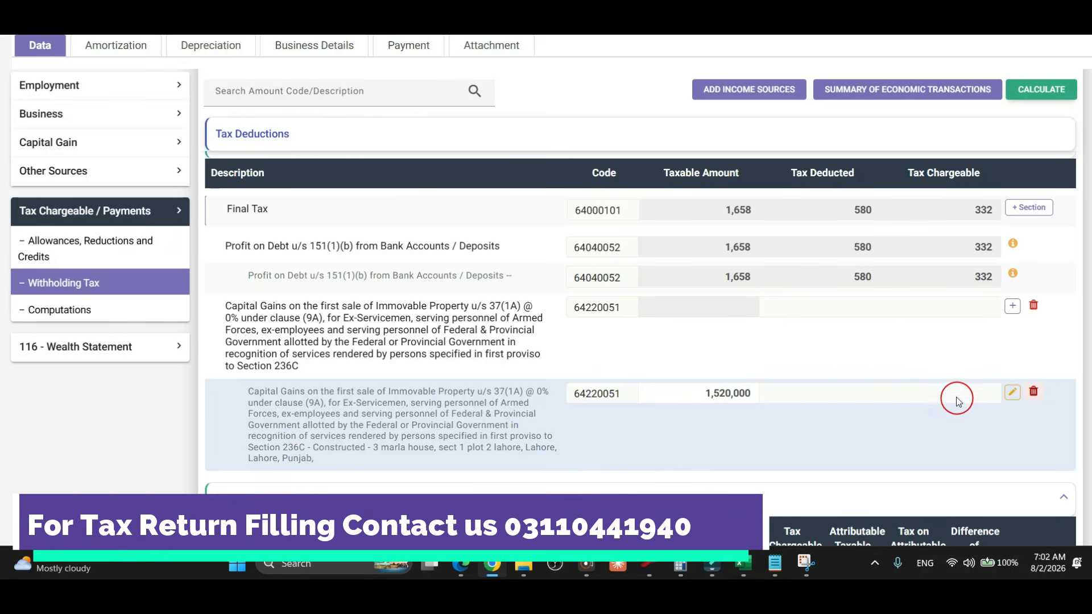
click(1041, 89)
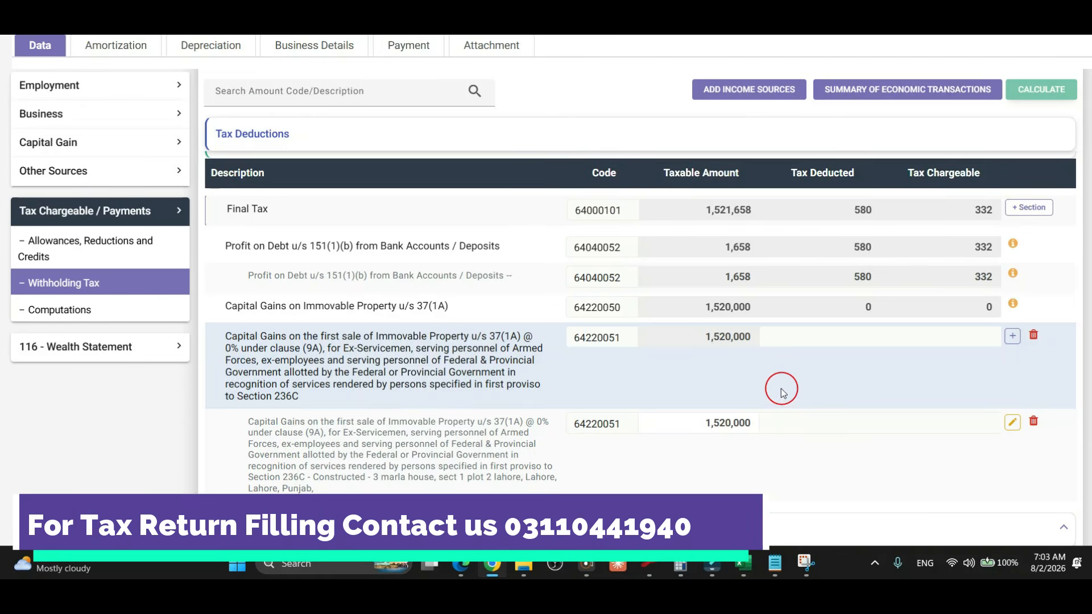
Go through Reconciliation of Net Assets to the wealth statement's Personal Assets / Liabilities table.
scroll(794, 432, down, 2)
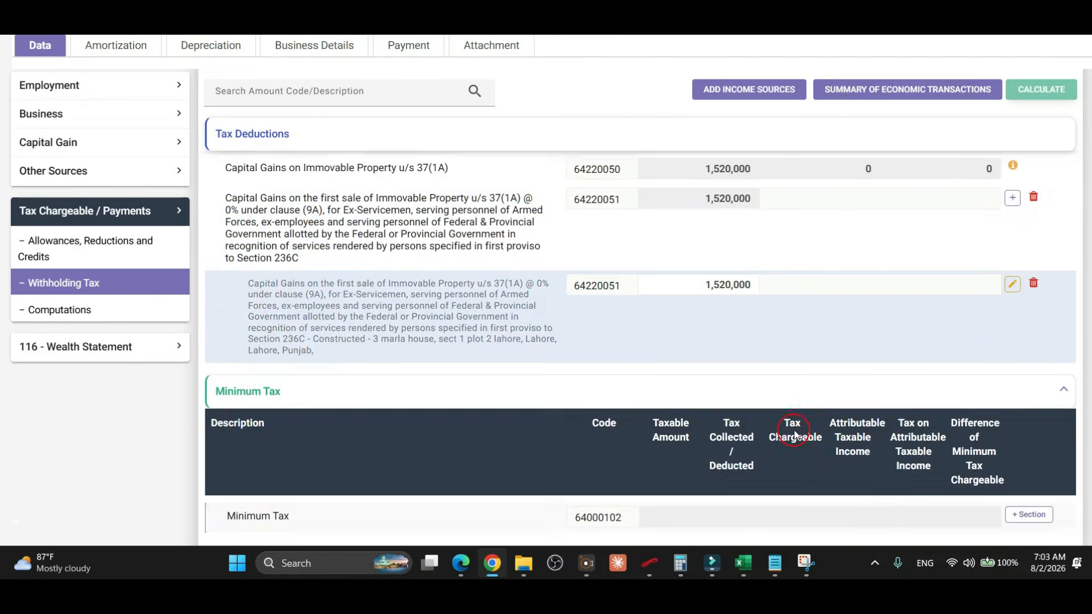
scroll(794, 431, up, 2)
scroll(795, 435, down, 4)
scroll(792, 428, up, 4)
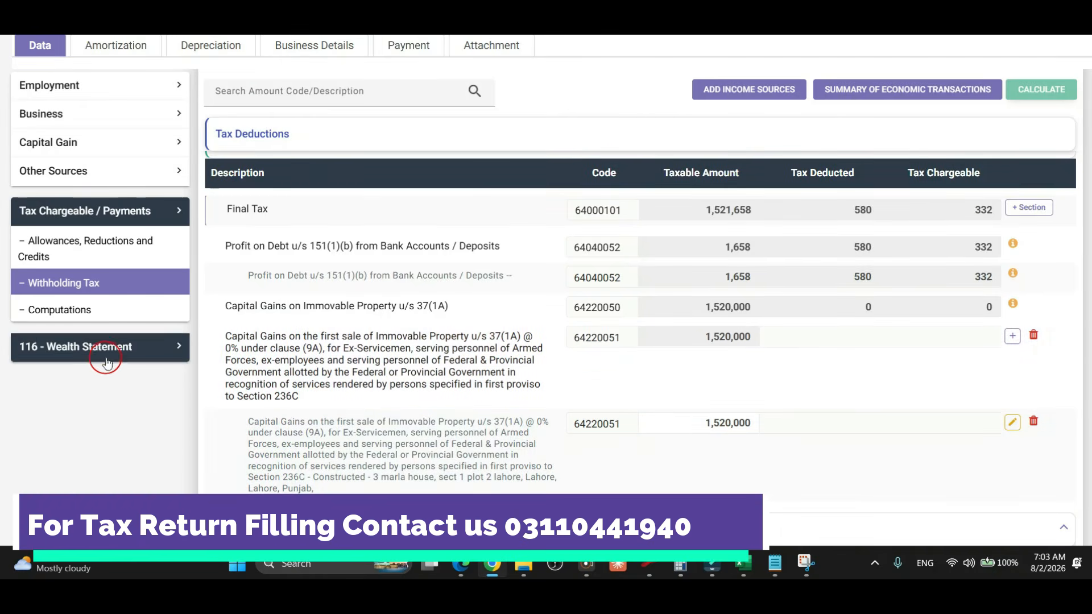
click(104, 357)
click(91, 294)
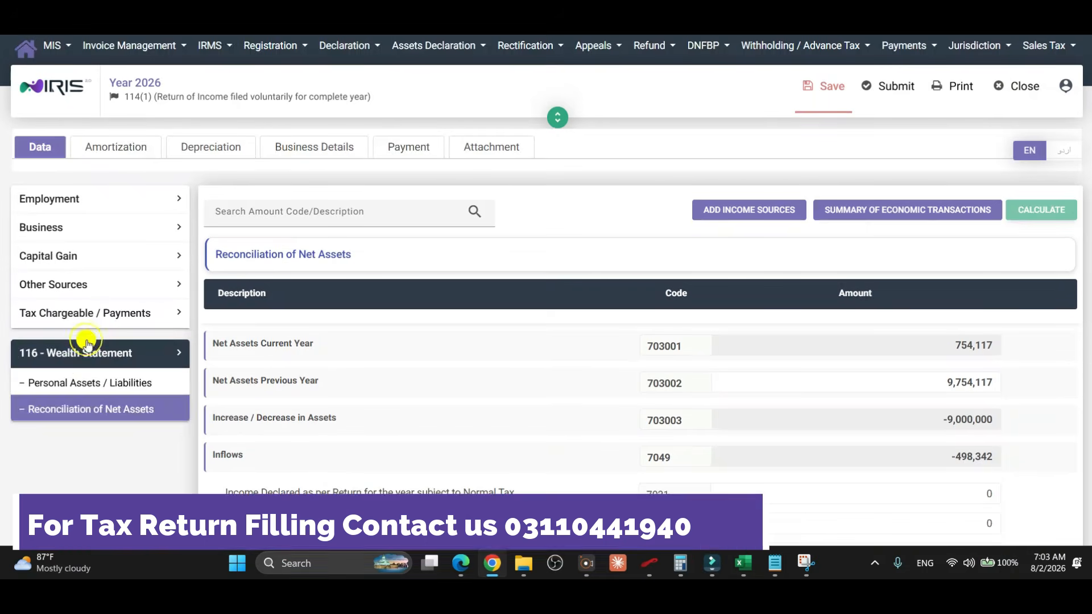
click(86, 343)
click(86, 381)
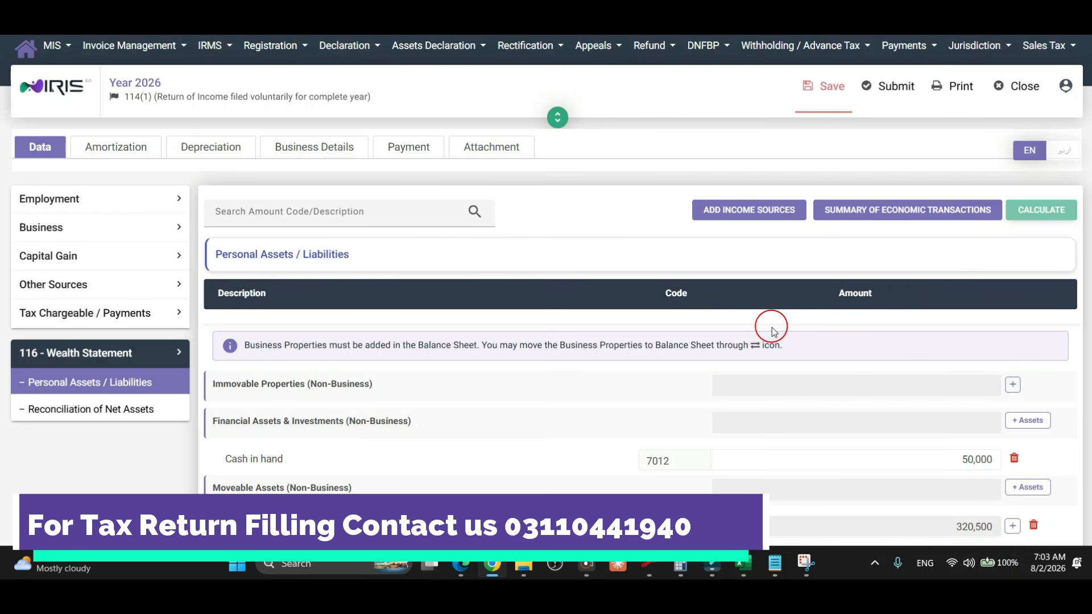
Close the return without saving, then review the 236C property sale: value 4,132,125, tax withheld 185,946.
click(1015, 95)
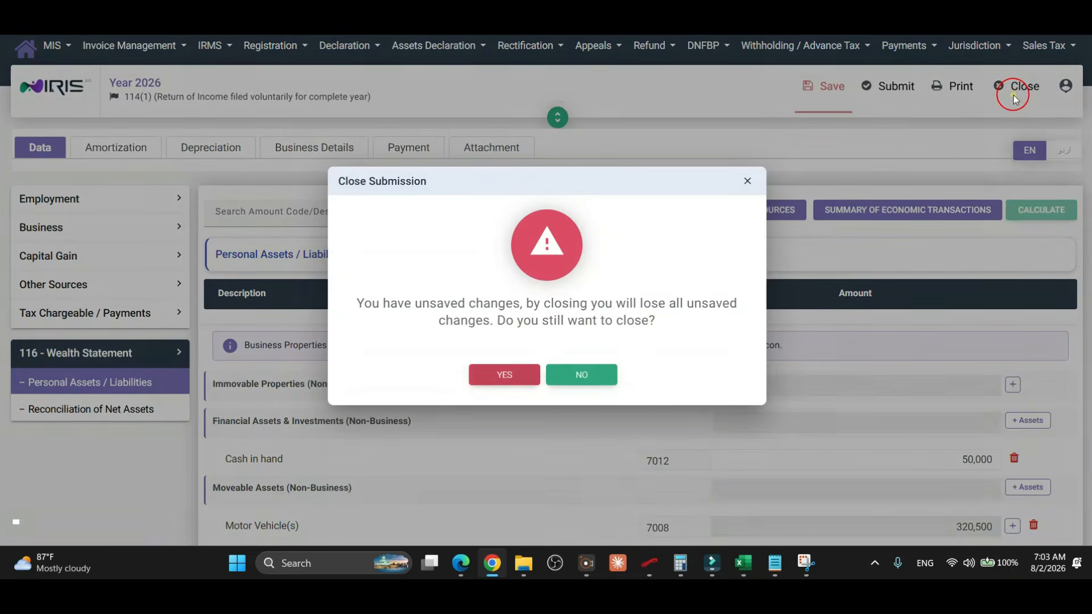
click(505, 377)
scroll(687, 348, down, 4)
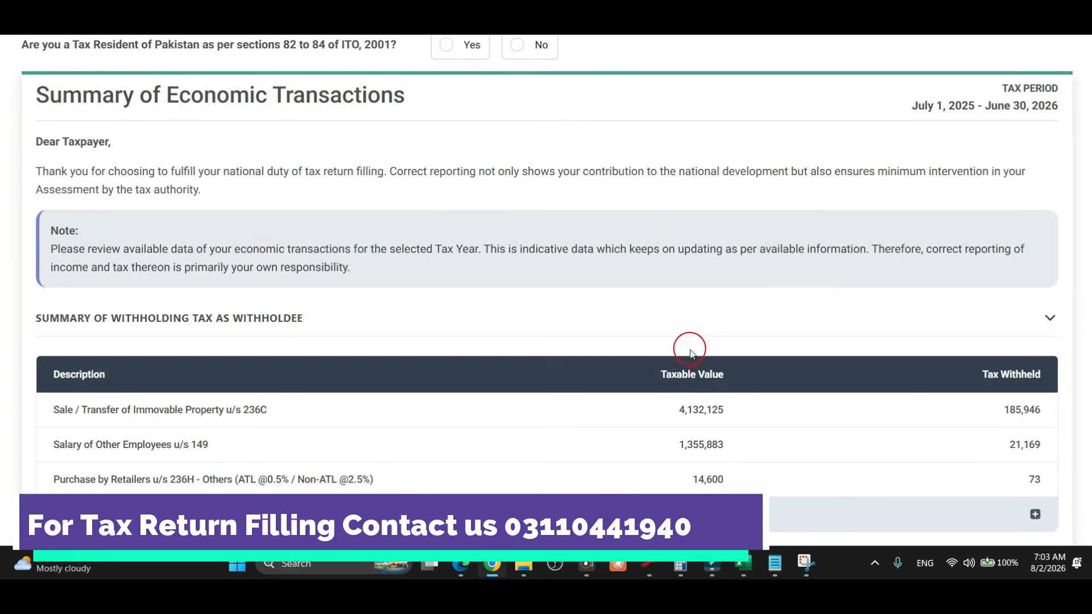
drag(231, 343, 277, 343)
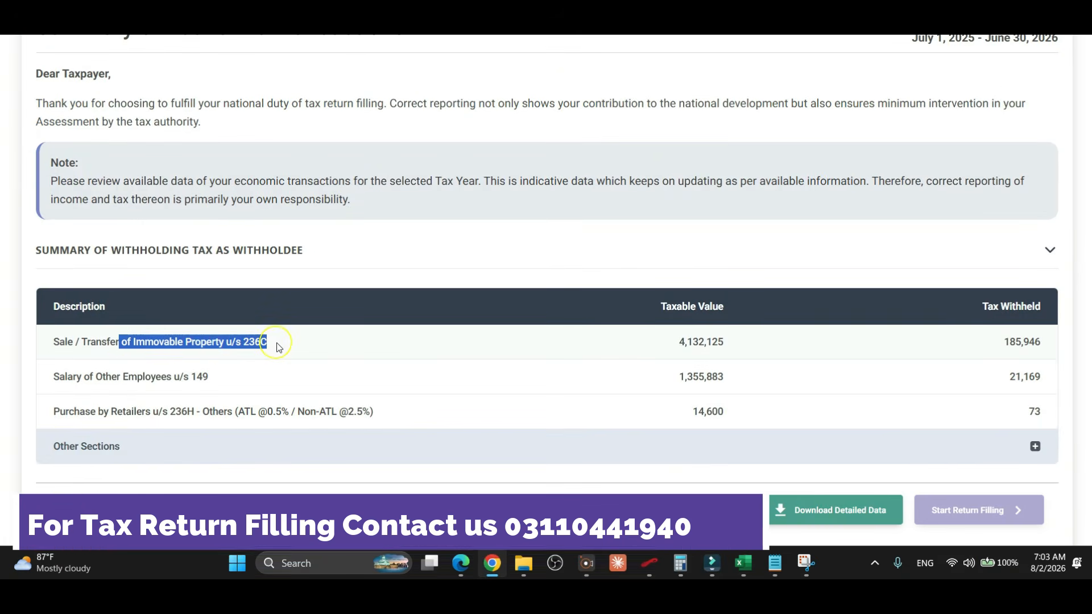
drag(676, 344, 745, 349)
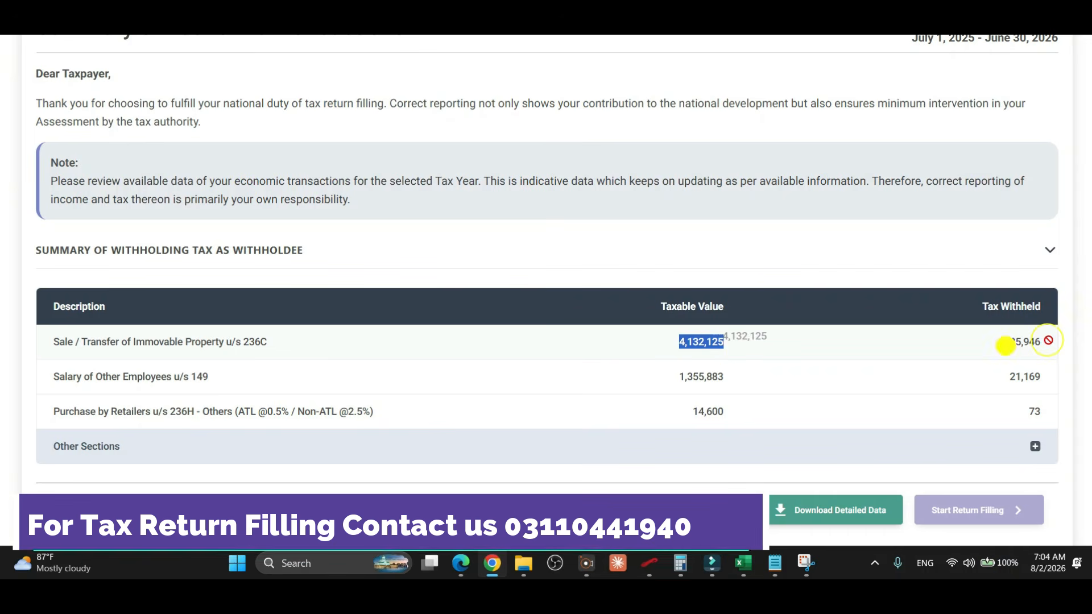
drag(1006, 341, 975, 341)
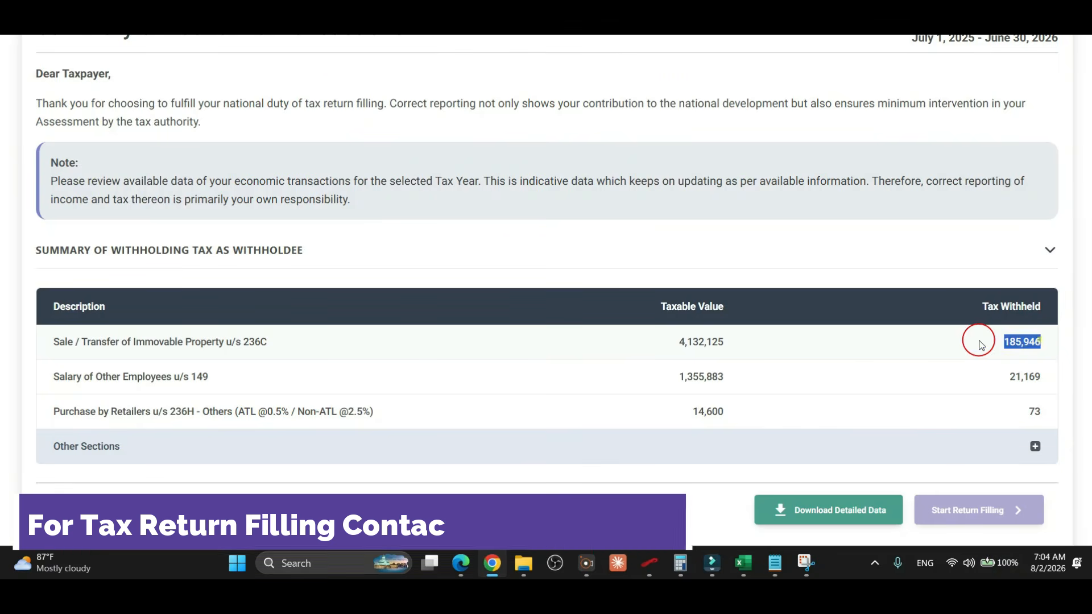
click(991, 343)
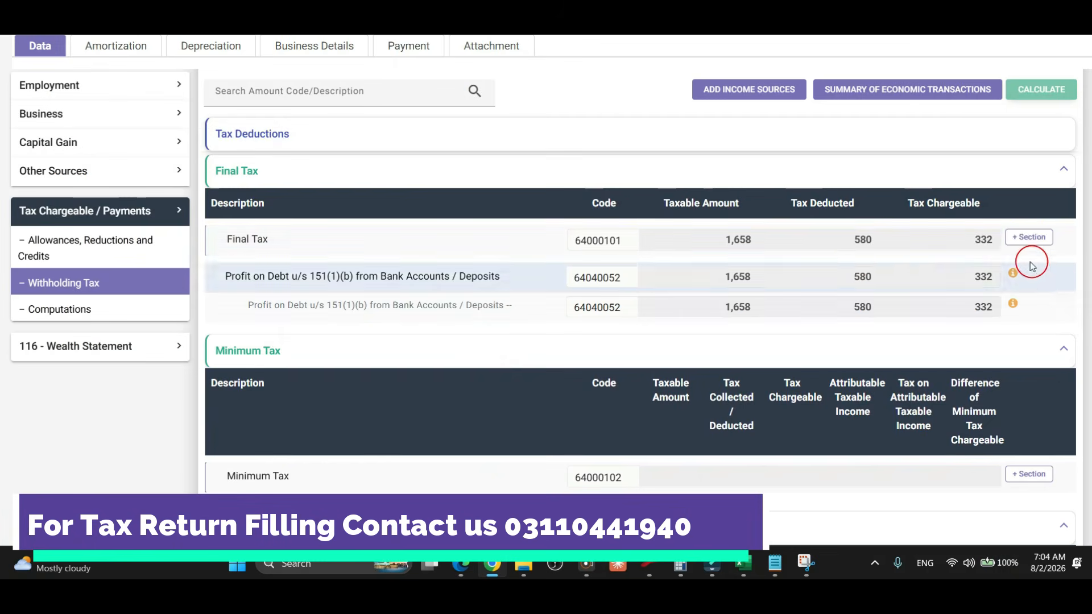
Add the 37(1A) first-sale capital gains entry to Final Tax, found by searching '236'.
click(1026, 240)
click(561, 120)
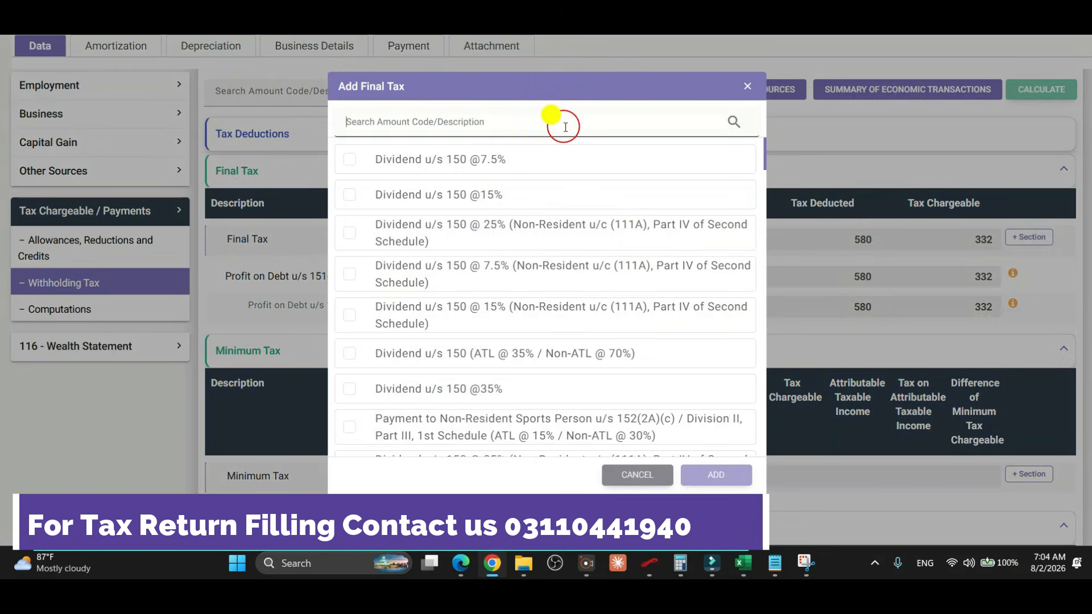
text(236)
click(349, 329)
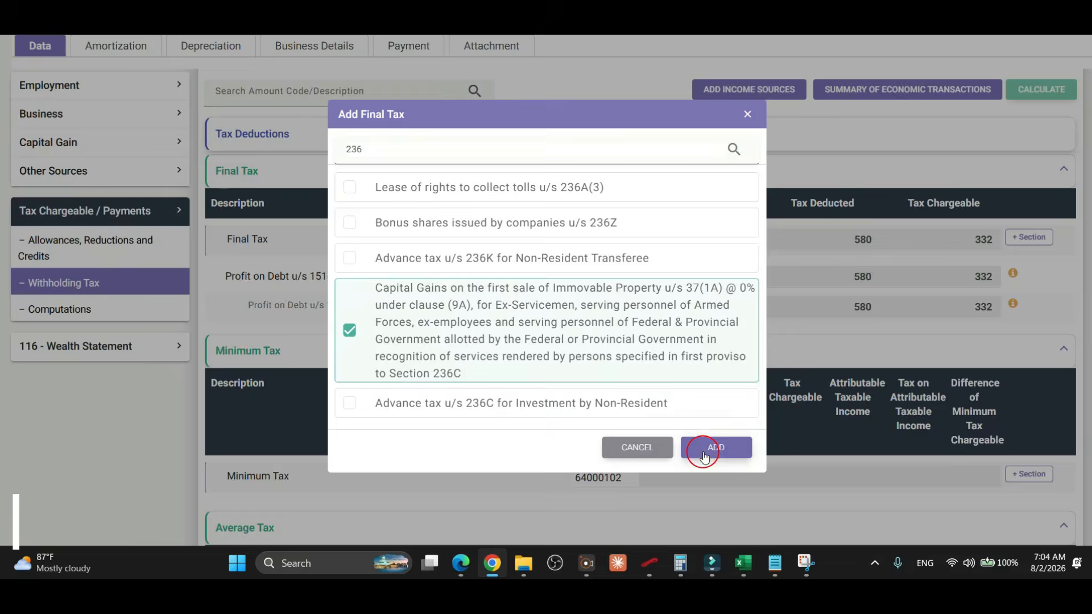
click(704, 450)
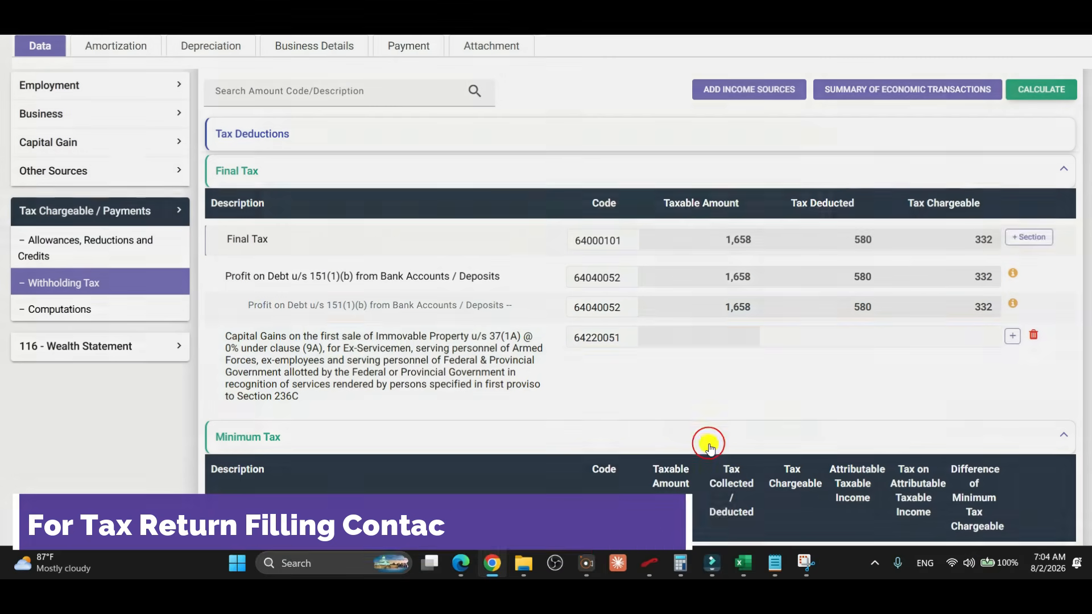
Add a Constructed property sub-row under the capital gains row with contents 'dafga'.
click(1012, 338)
click(458, 222)
click(413, 342)
click(419, 316)
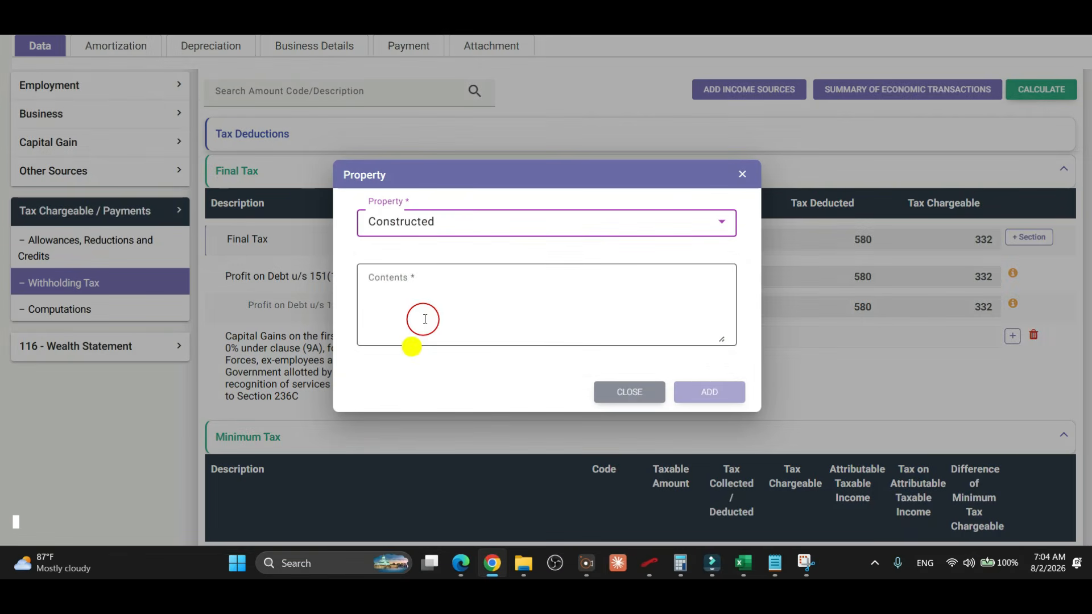
text(dafga)
click(720, 394)
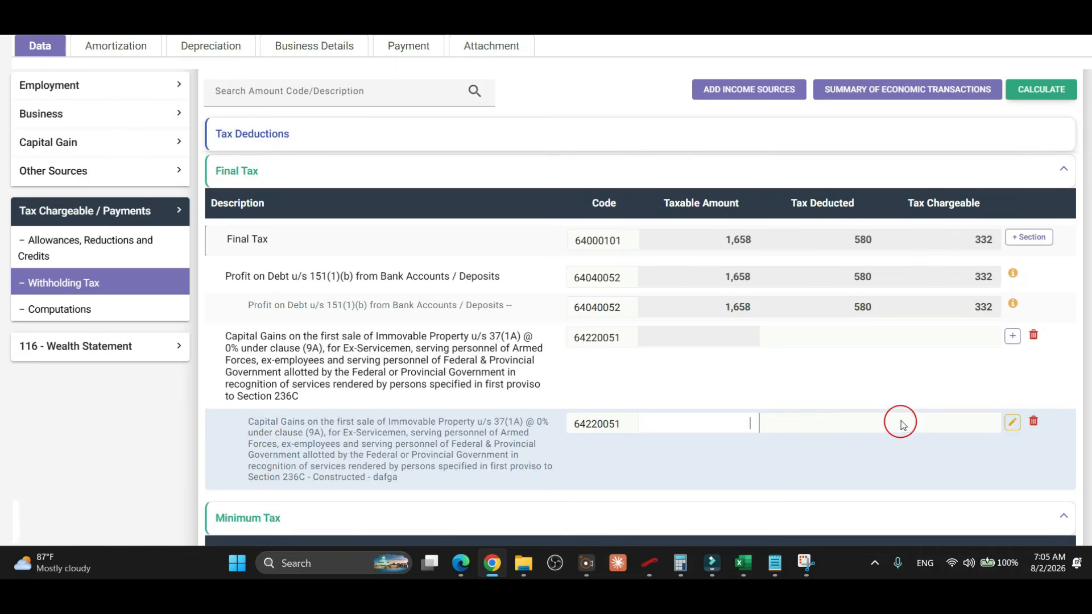
scroll(905, 370, up, 6)
scroll(906, 370, down, 2)
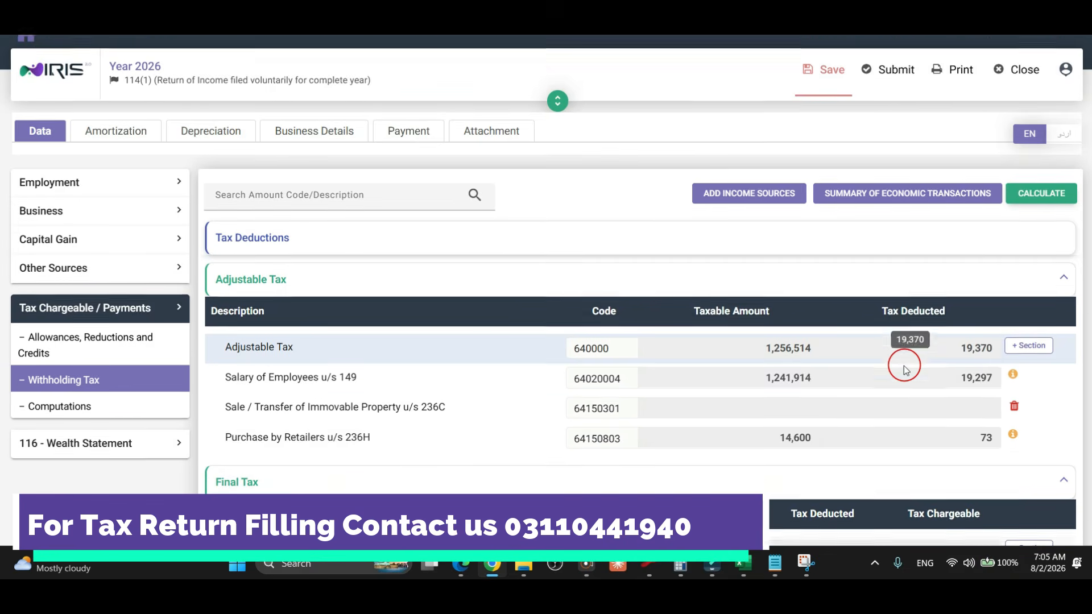
scroll(906, 369, down, 1)
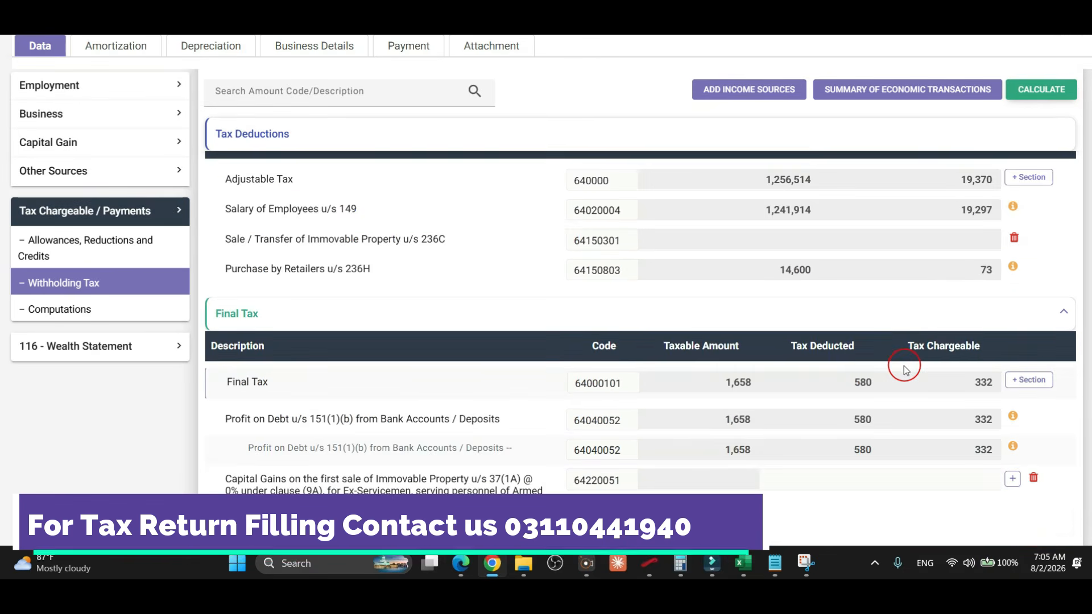